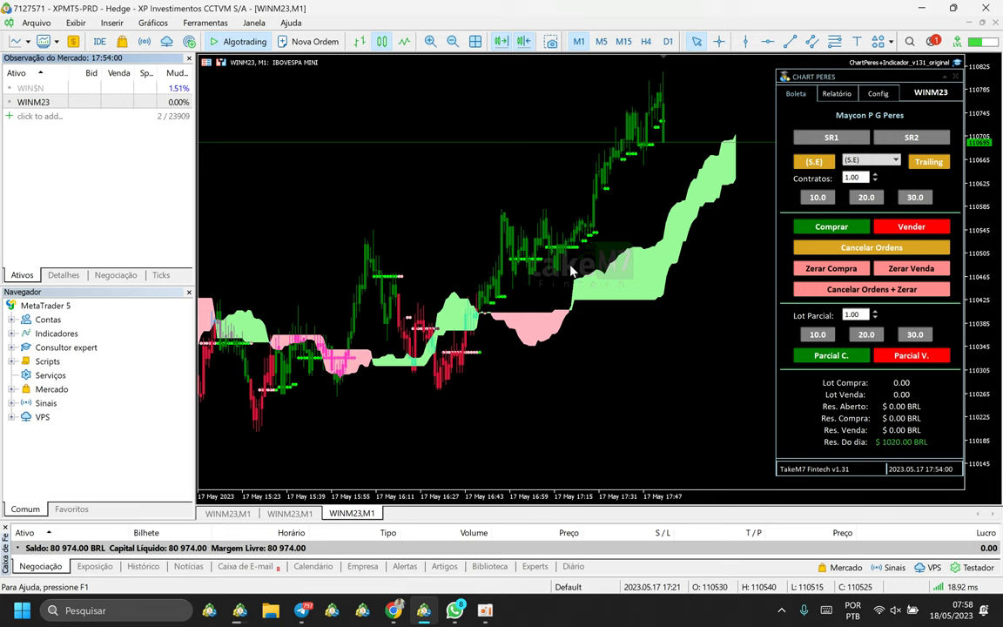
Show the Windows desktop with Win+D, hiding MetaTrader 5 to reveal the Boleta + Indicador archive.
key("super+d")
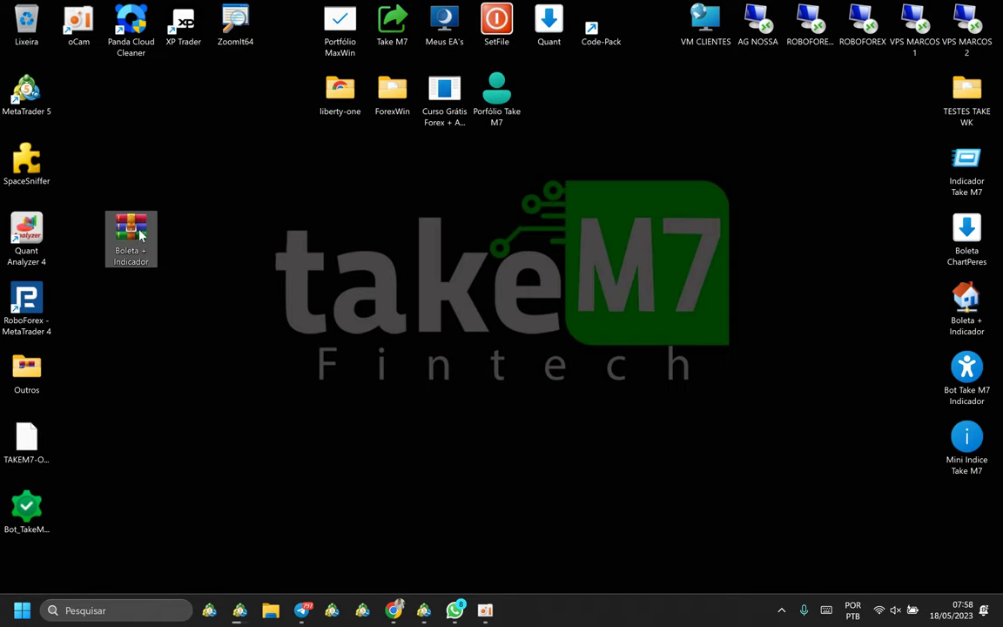
Open Boleta + Indicador.rar and drag its EXPERT and FILES folders onto the desktop.
double_click(140, 236)
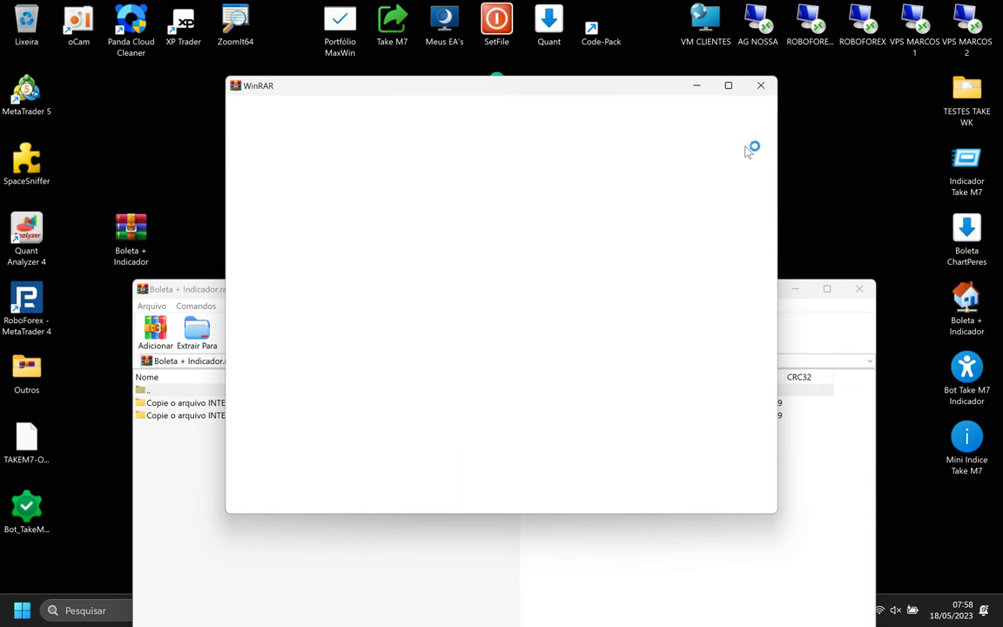
left_click_drag(659, 292, 733, 105)
key("Down")
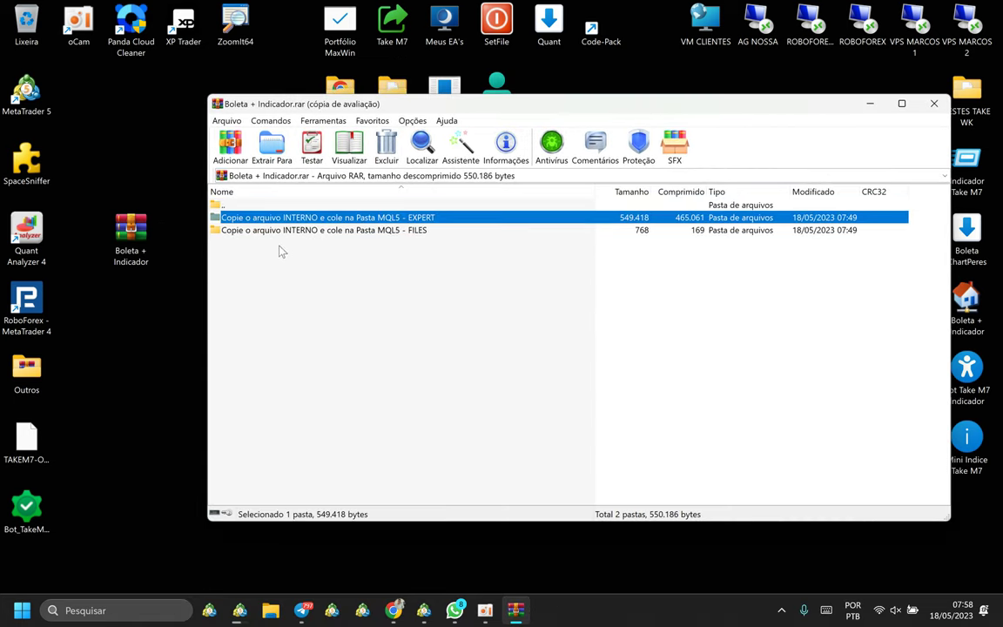
key("shift+Down")
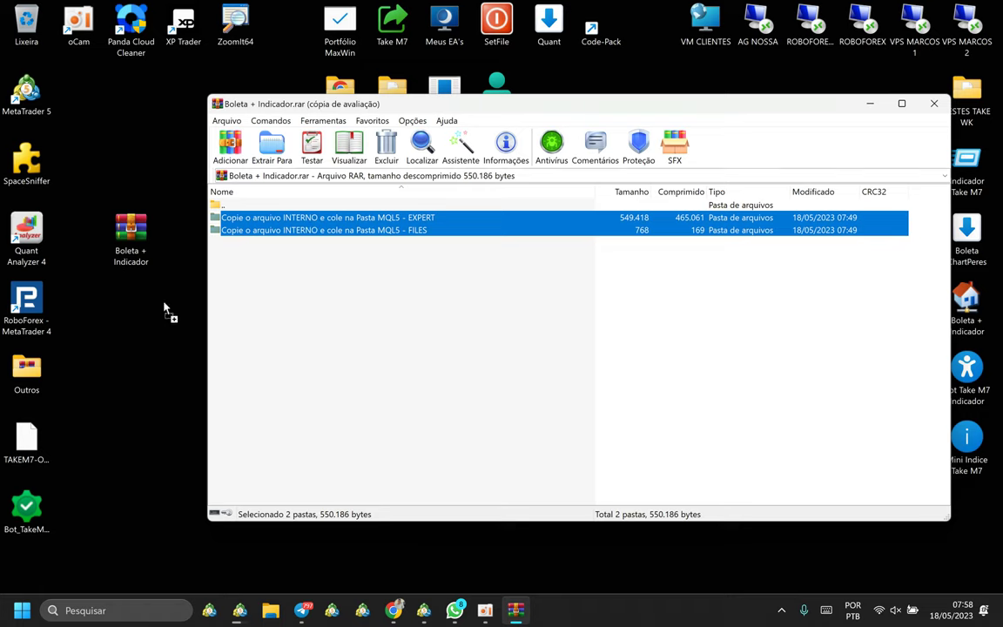
left_click(122, 329)
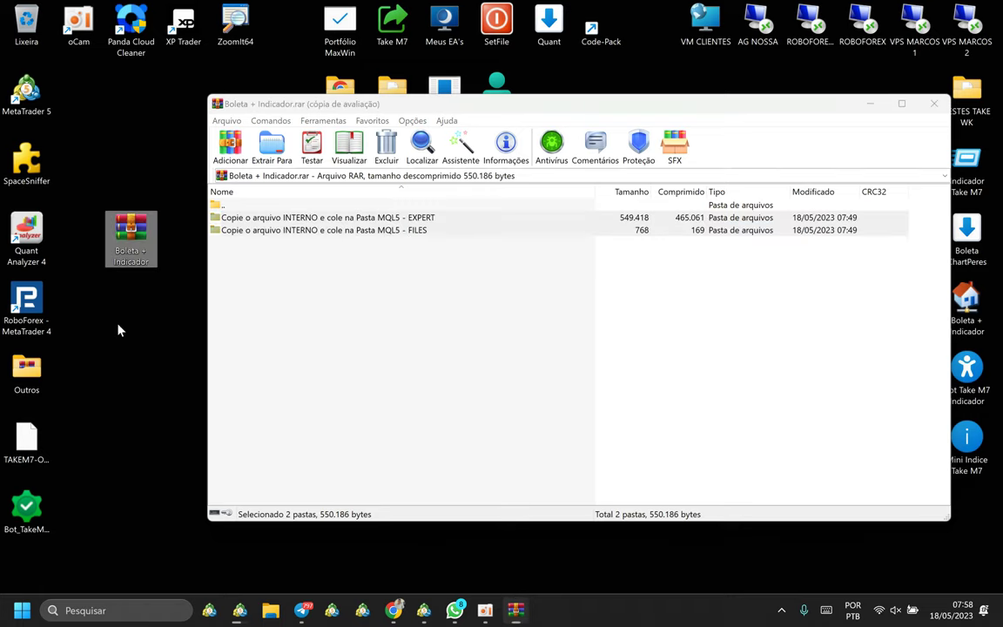
left_click(933, 106)
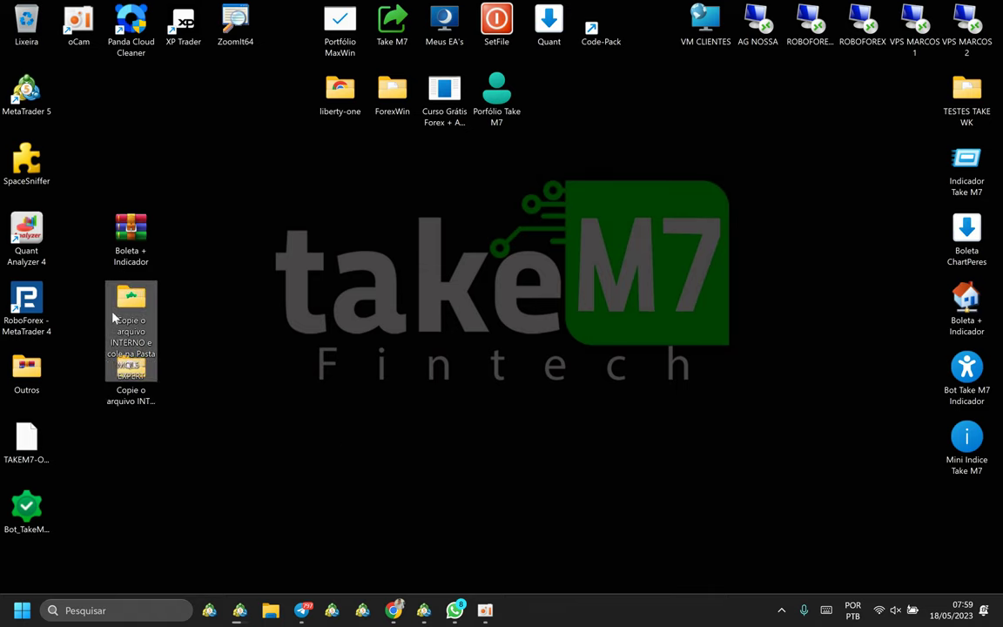
Reopen the archive past the licence reminder and view ChartPeres+Indicador_v131_cliente.ex5 inside its EXPERT folder.
left_click_drag(142, 364, 196, 364)
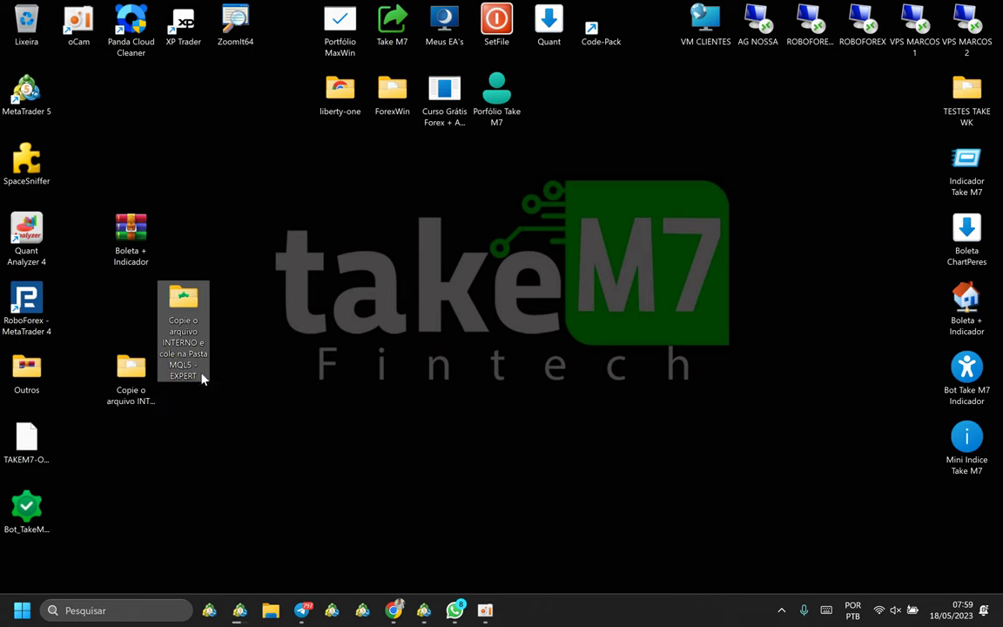
double_click(135, 238)
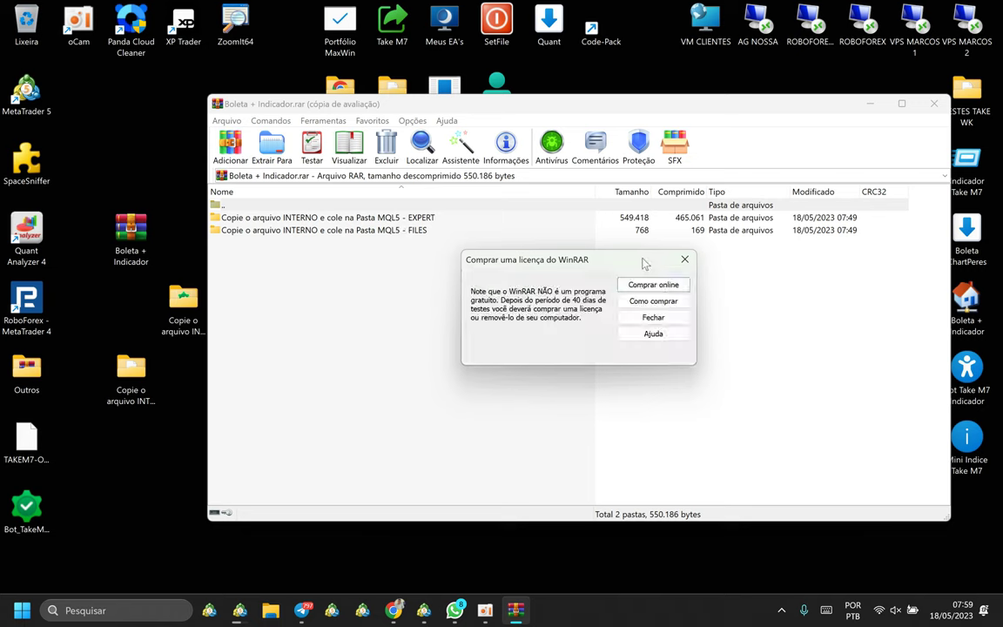
left_click(686, 261)
left_click(431, 218)
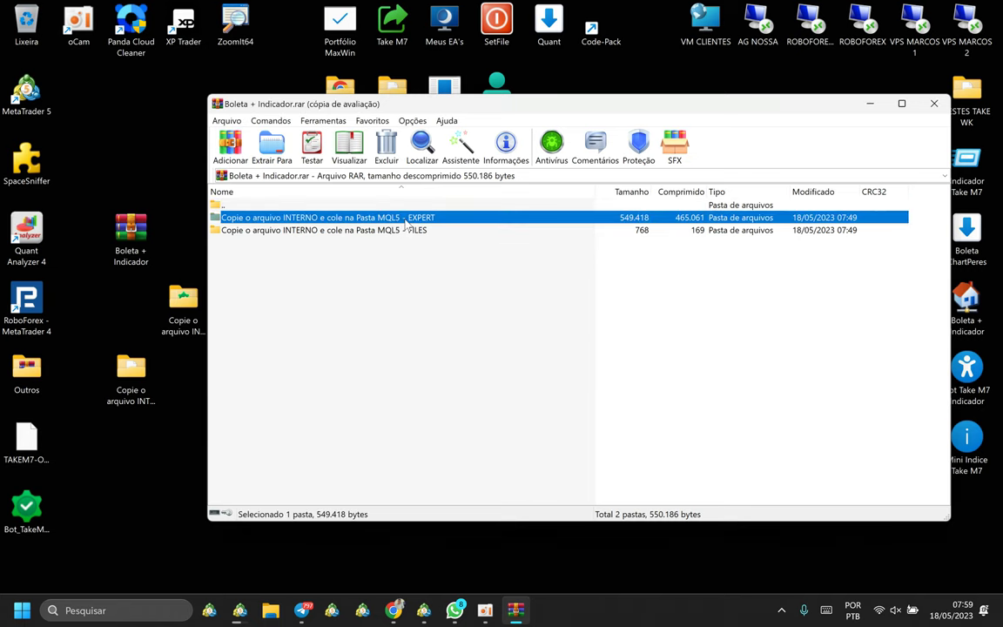
double_click(406, 220)
left_click(358, 221)
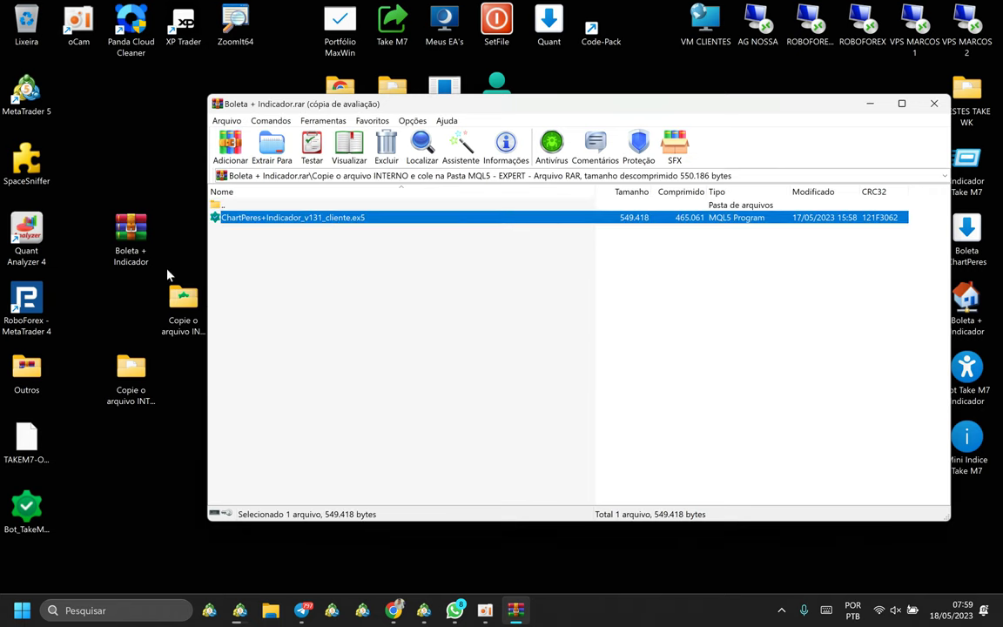
left_click(181, 303)
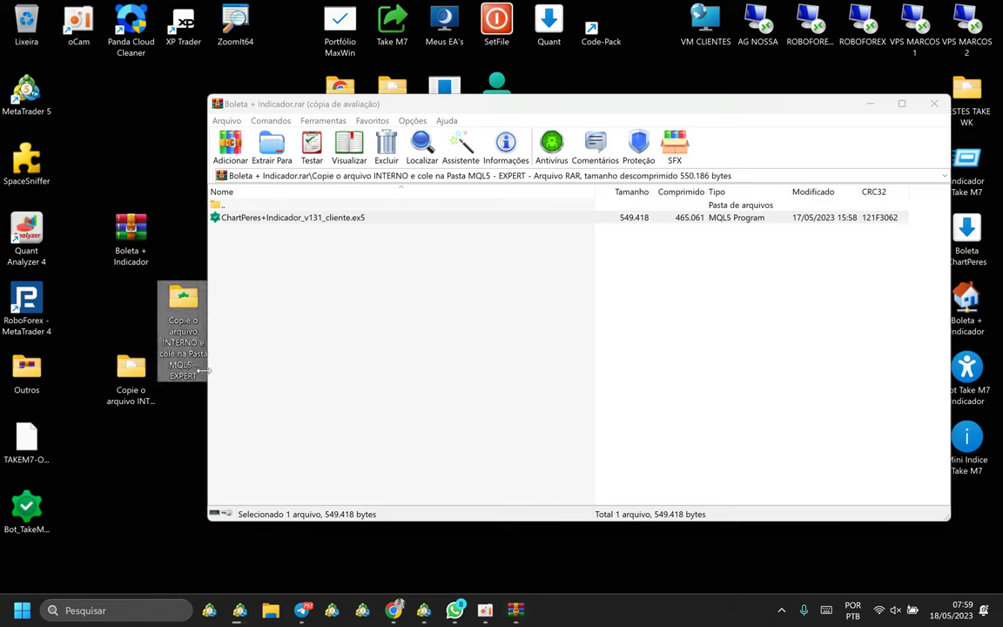
Copy ChartPeres+Indicador_v131_cliente from the desktop EXPERT folder, then switch back to MetaTrader 5.
double_click(181, 303)
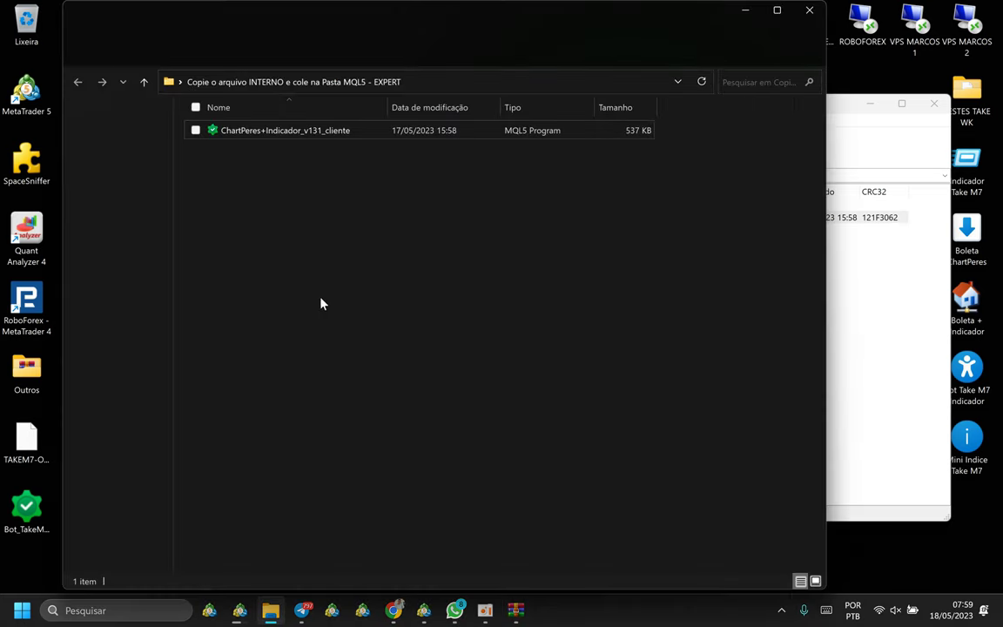
left_click(274, 135)
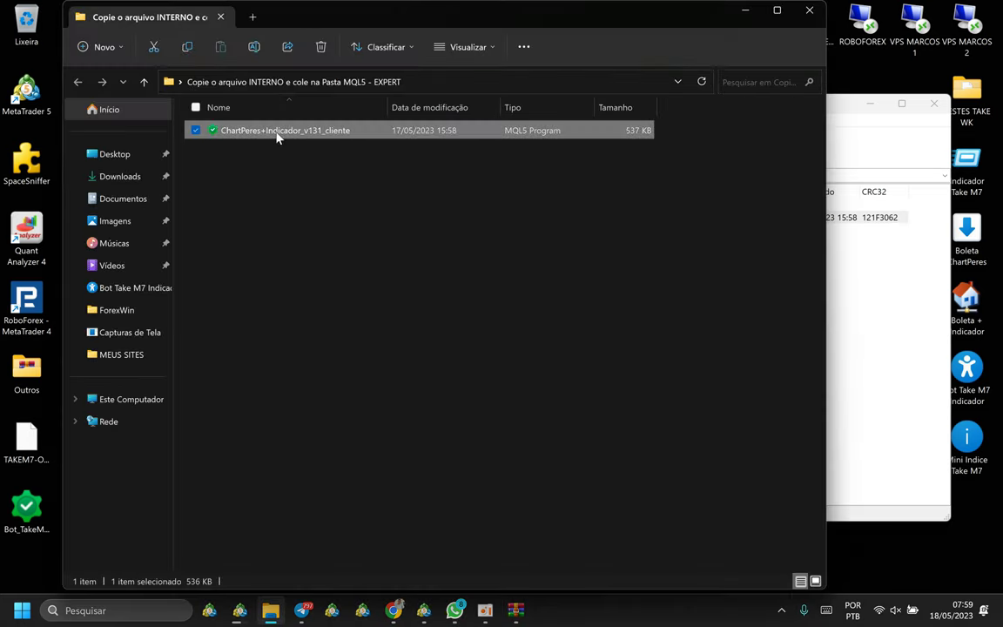
right_click(278, 136)
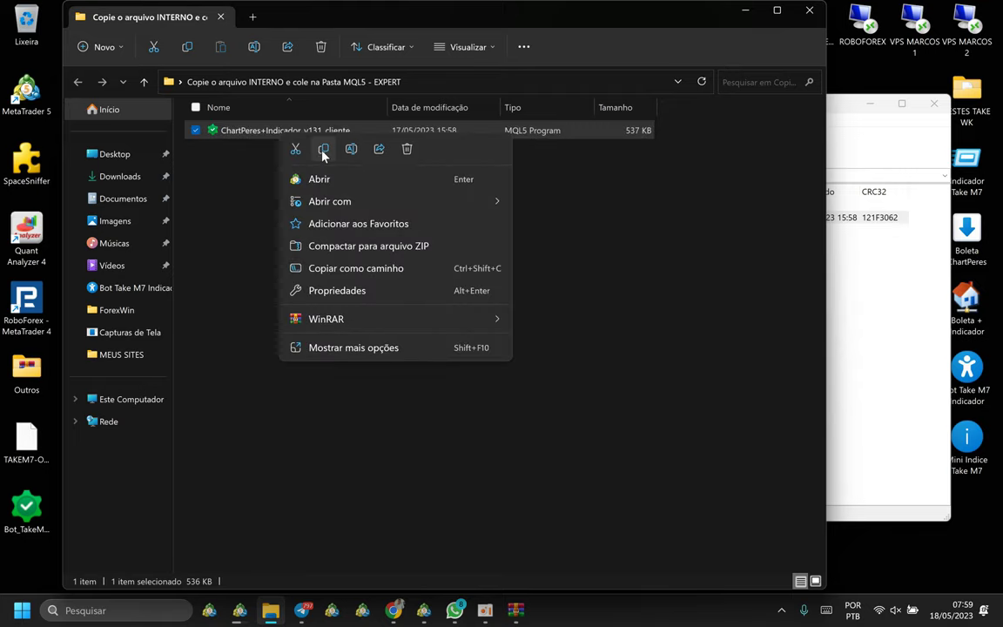
left_click(323, 151)
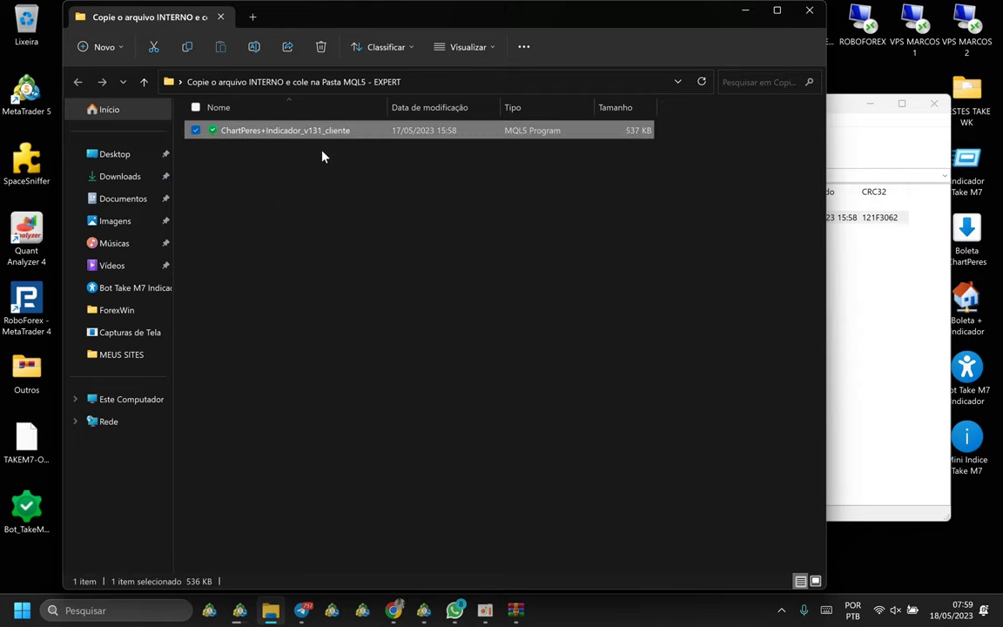
left_click(424, 609)
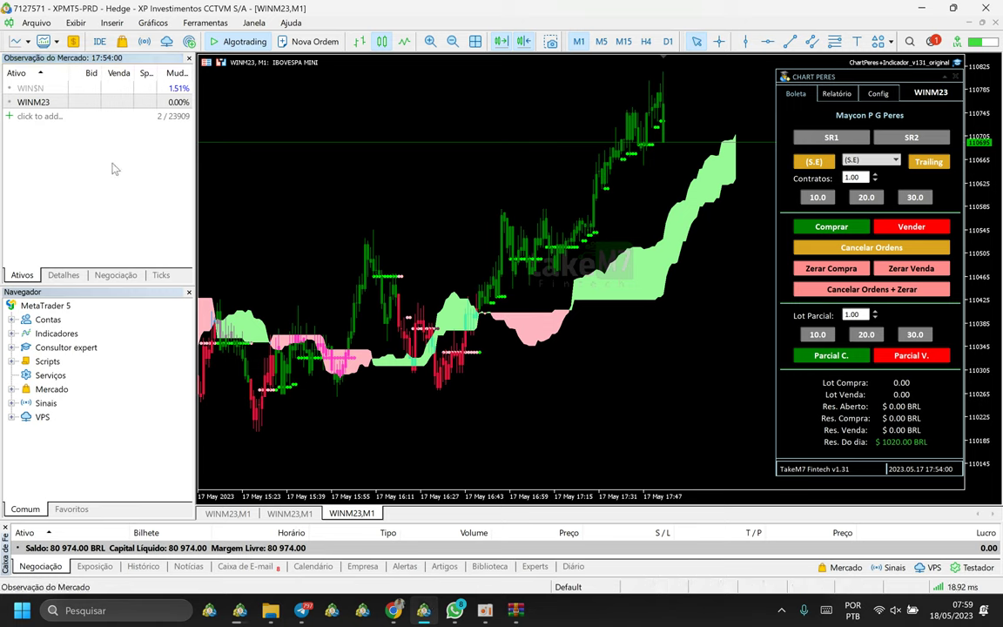
Paste ChartPeres+Indicador_v131_cliente into the data folder's MQL5\Experts folder and close that window.
left_click(37, 25)
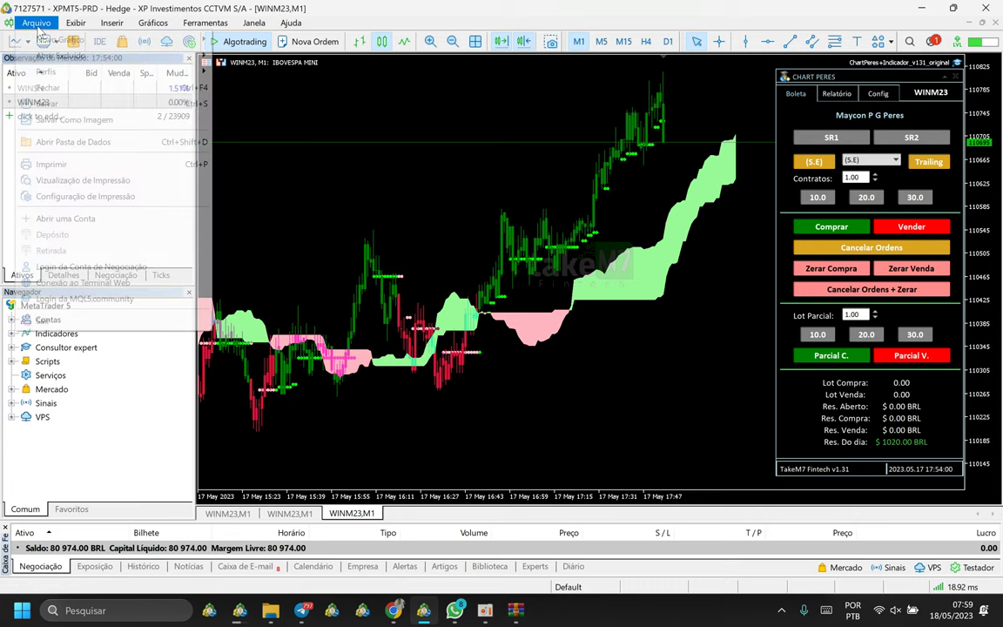
left_click(86, 144)
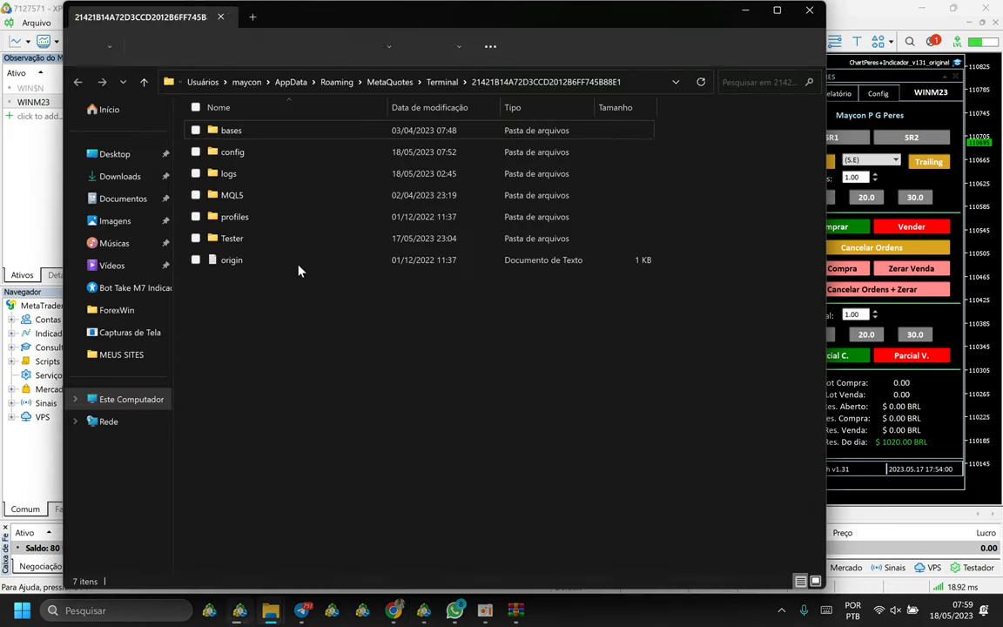
double_click(230, 195)
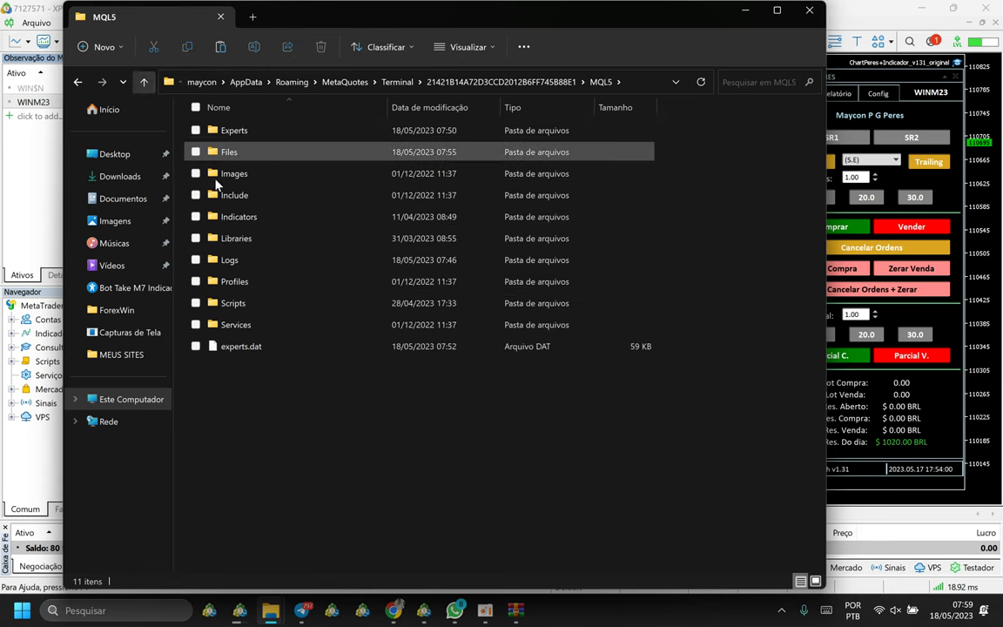
double_click(233, 132)
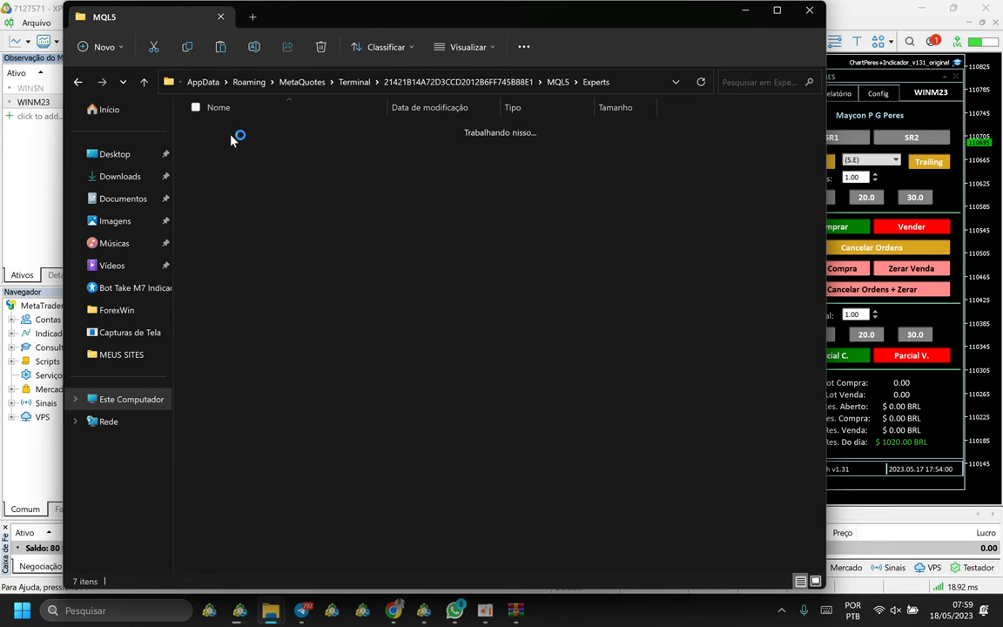
right_click(341, 343)
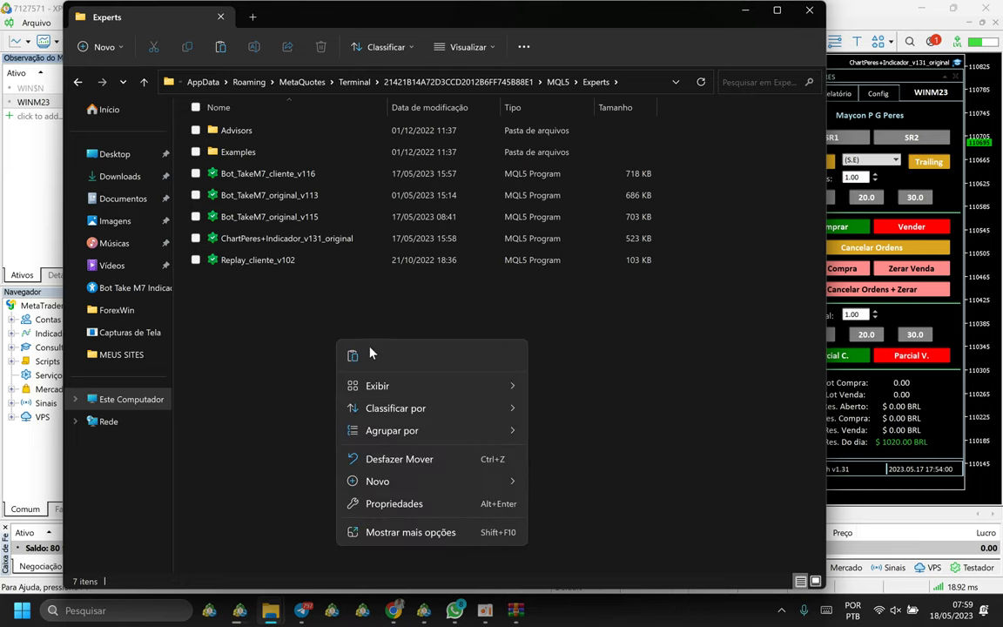
left_click(352, 354)
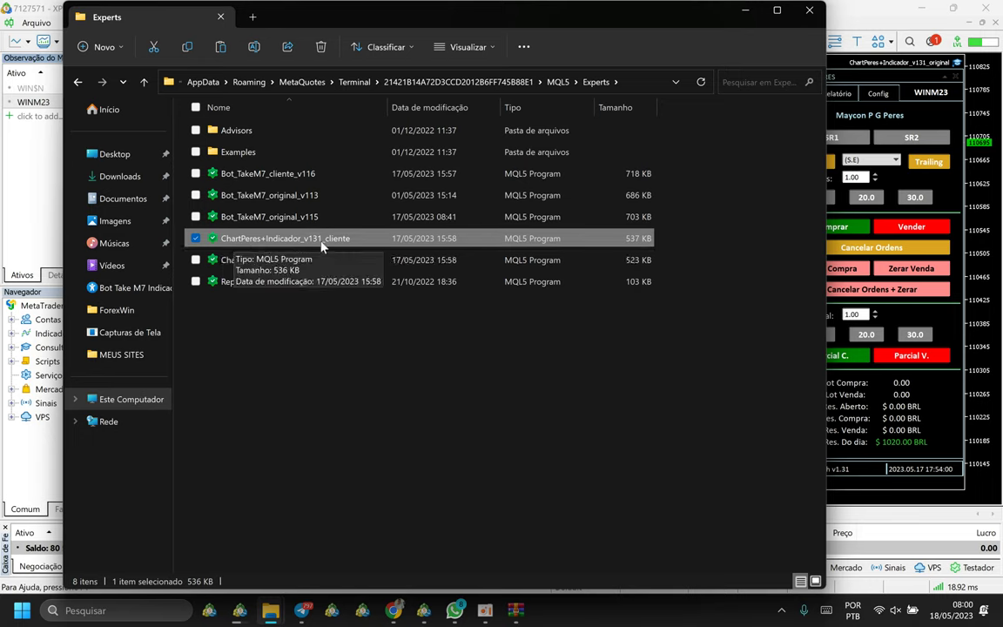
left_click(810, 11)
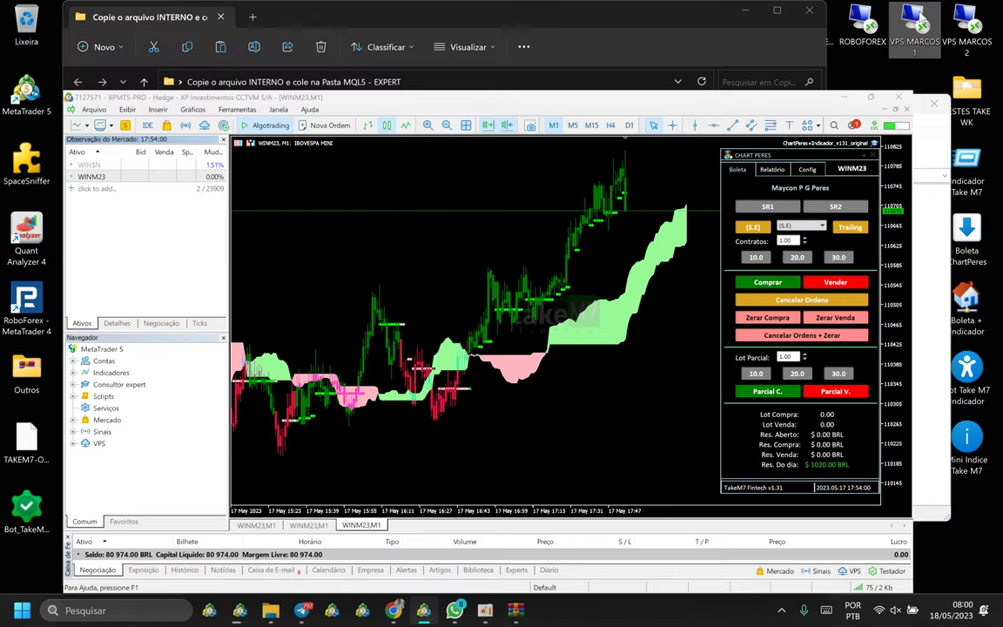
left_click(784, 17)
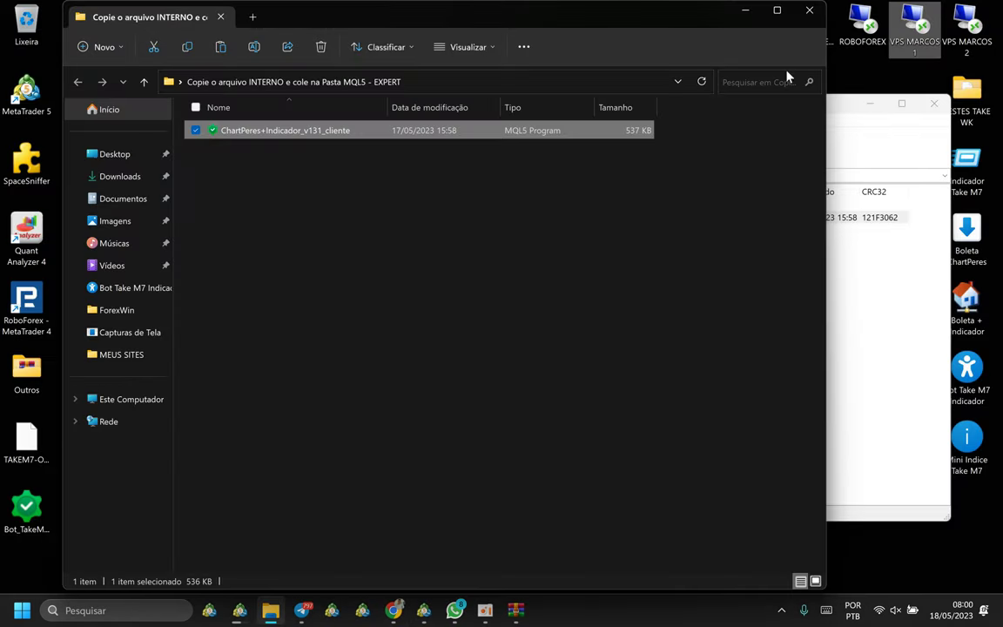
Close the EXPERT folder window and browse the archive's FILES folder to license_boleta_0.lic.
left_click(817, 11)
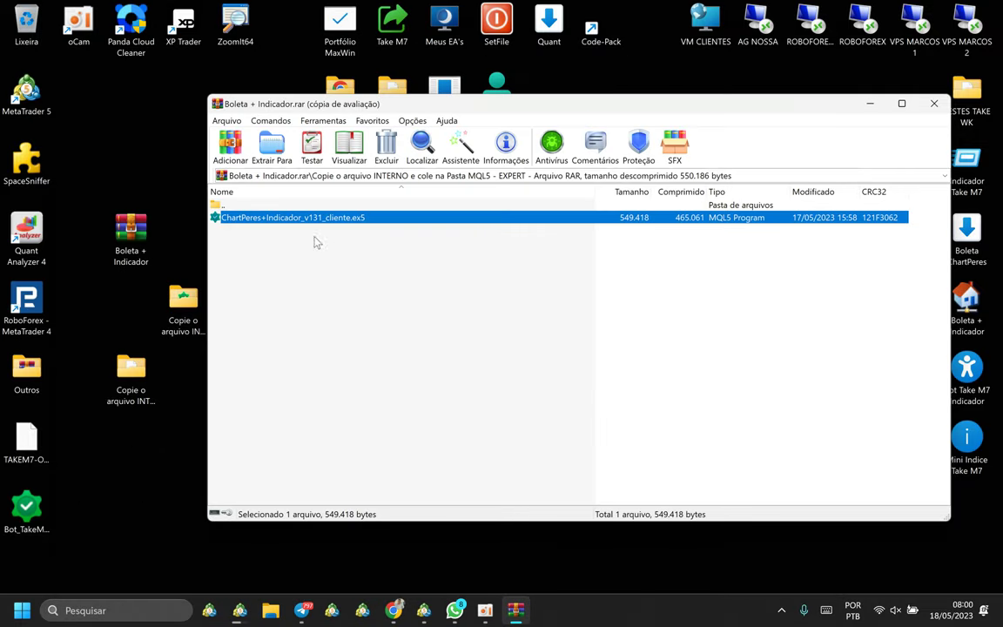
left_click(282, 331)
key("BackSpace")
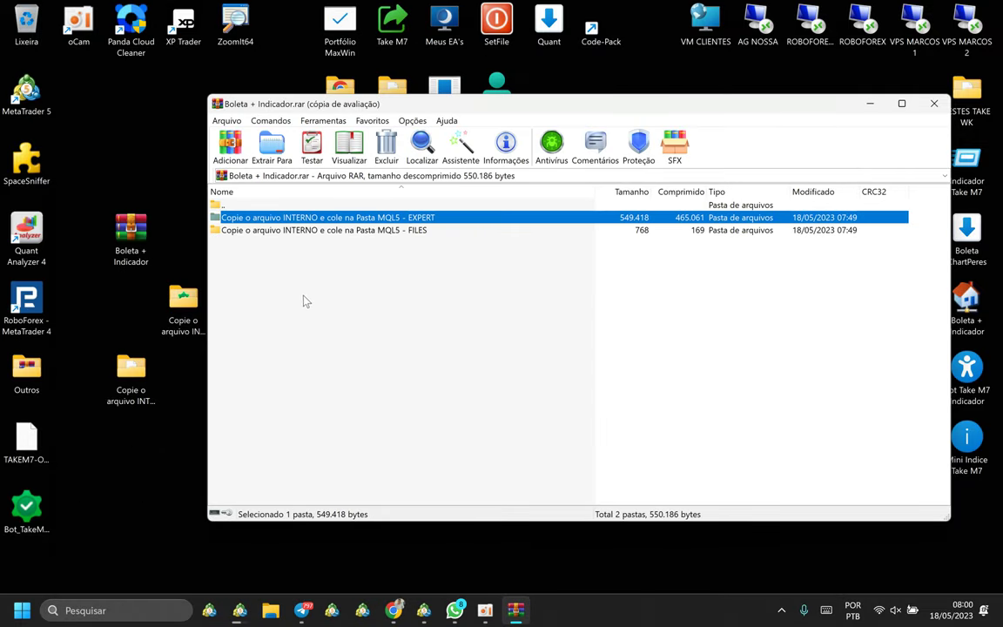
left_click(261, 230)
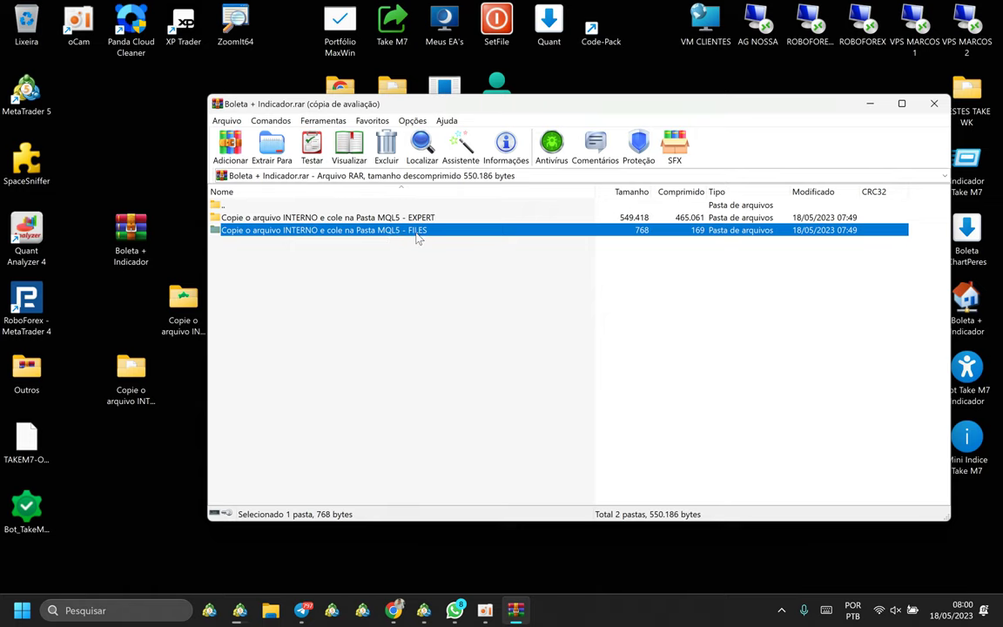
double_click(416, 232)
left_click(297, 218)
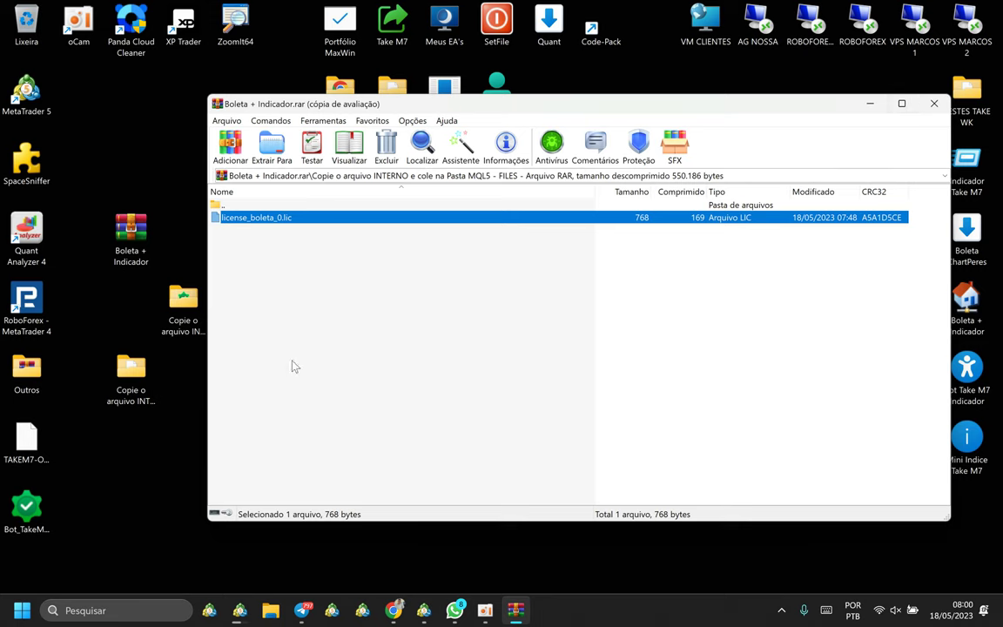
Copy license_boleta_0.lic from the extracted FILES folder, then close Explorer and WinRAR.
left_click(130, 373)
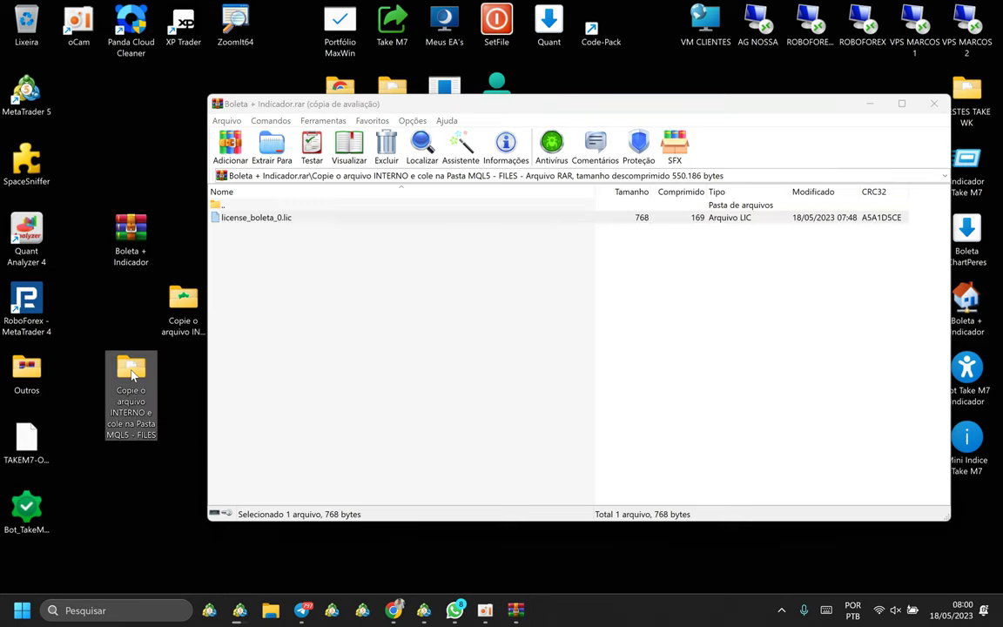
key("Return")
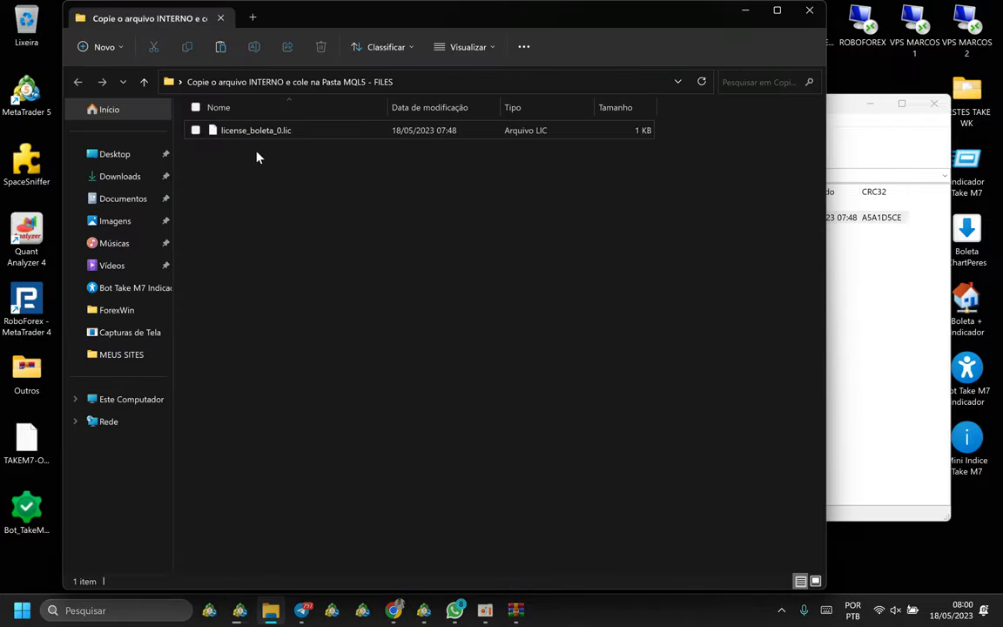
left_click(255, 133)
right_click(255, 137)
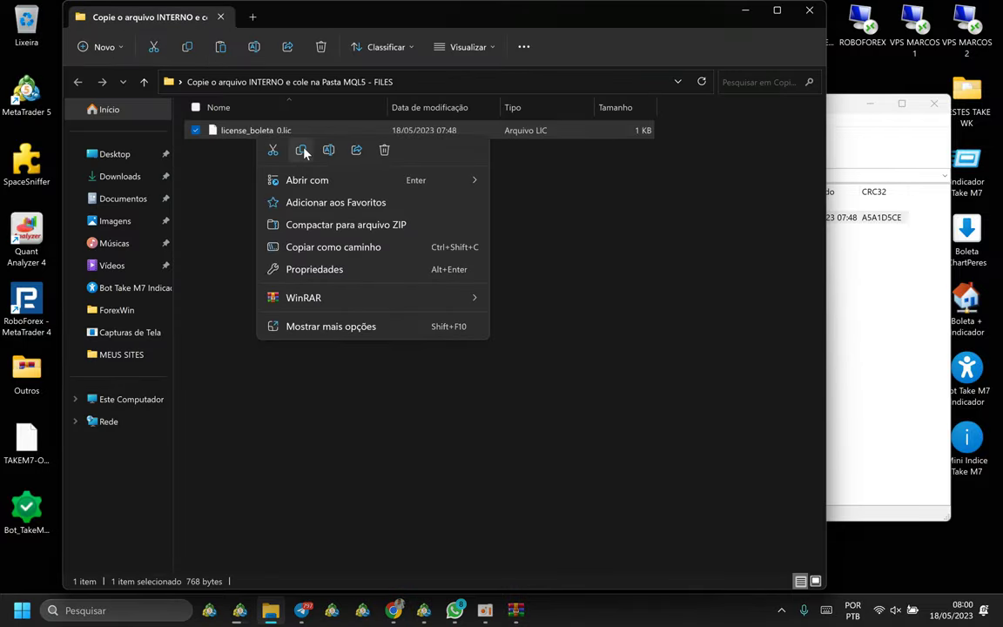
left_click(302, 150)
left_click(309, 202)
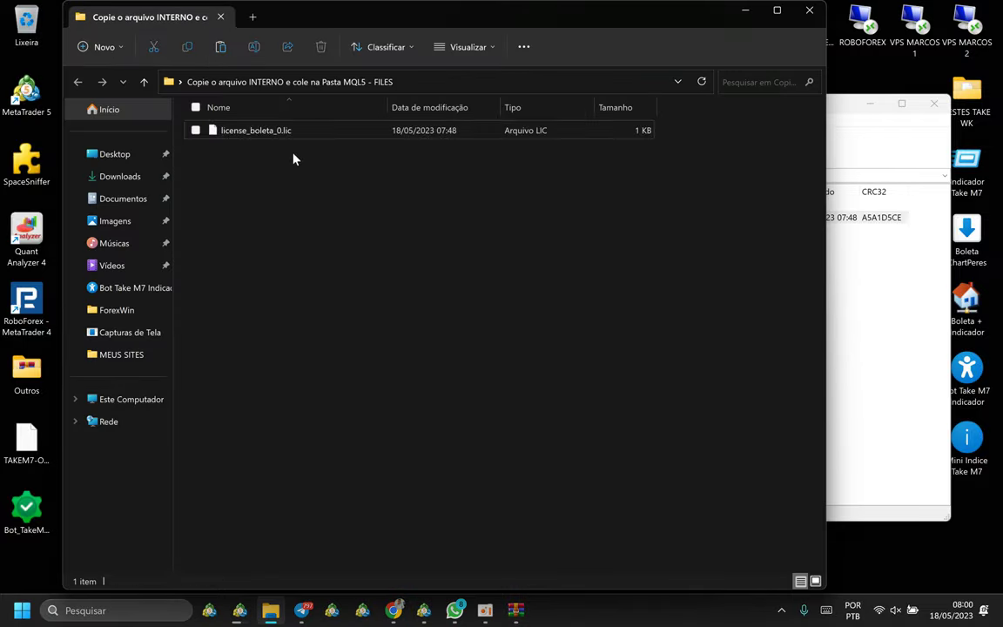
right_click(293, 135)
left_click(262, 184)
left_click(270, 136)
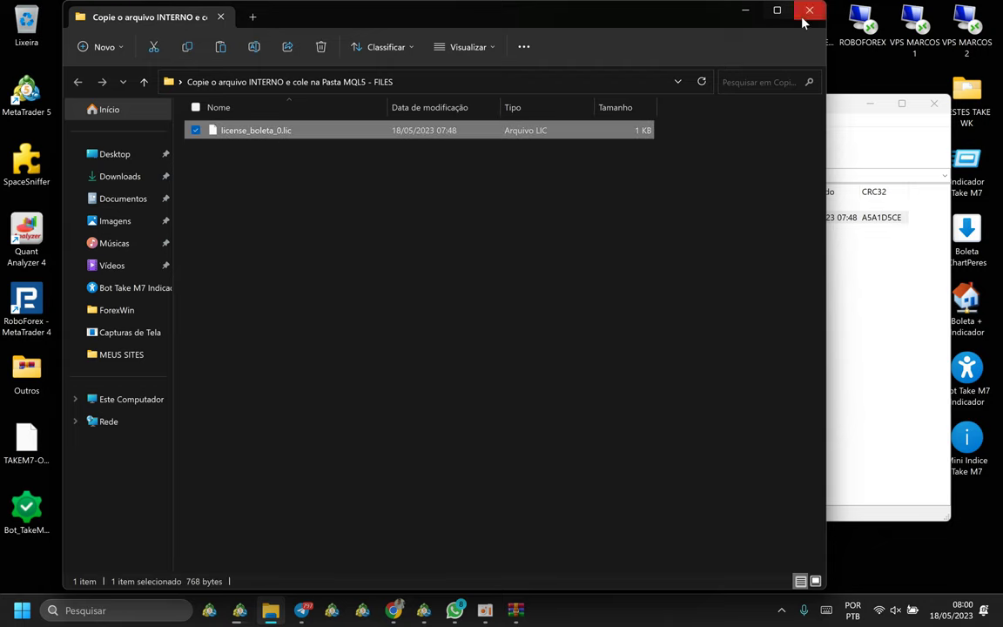
left_click(809, 10)
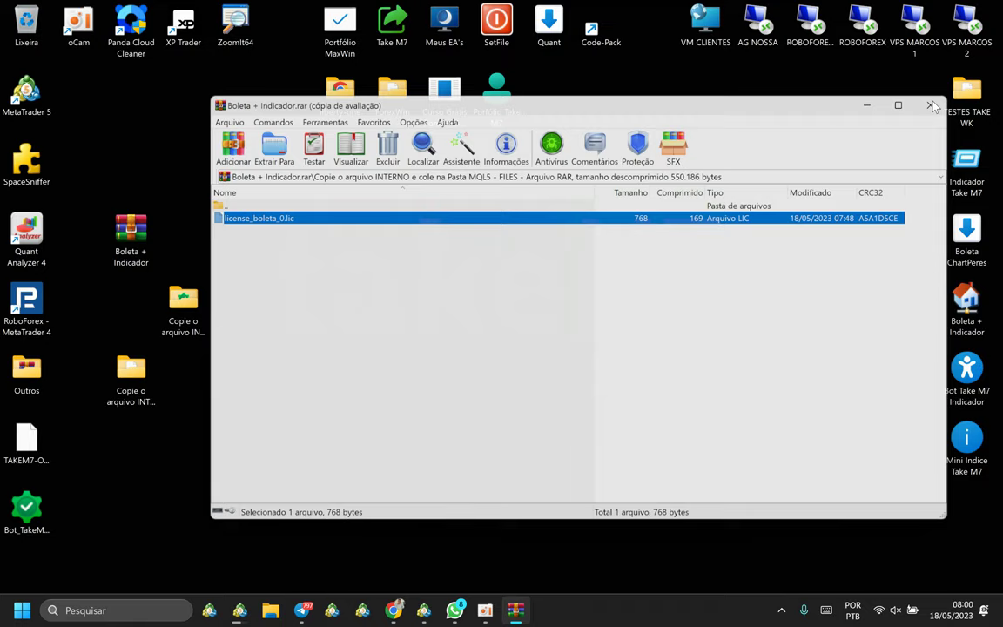
left_click(930, 105)
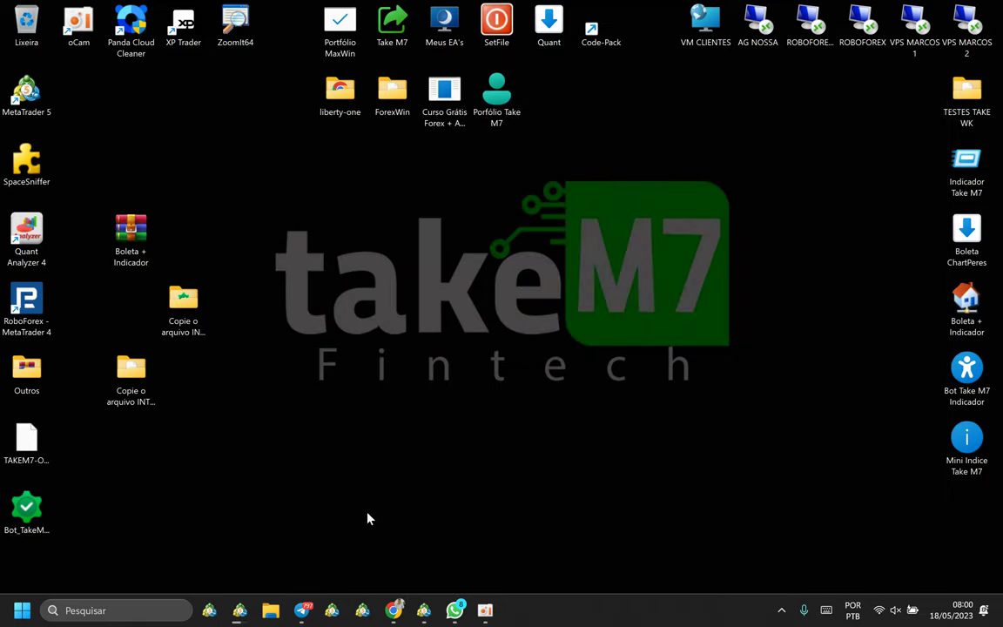
Paste license_boleta_0.lic into MetaTrader's MQL5\Files data folder with Ctrl+V and close Explorer.
left_click(425, 612)
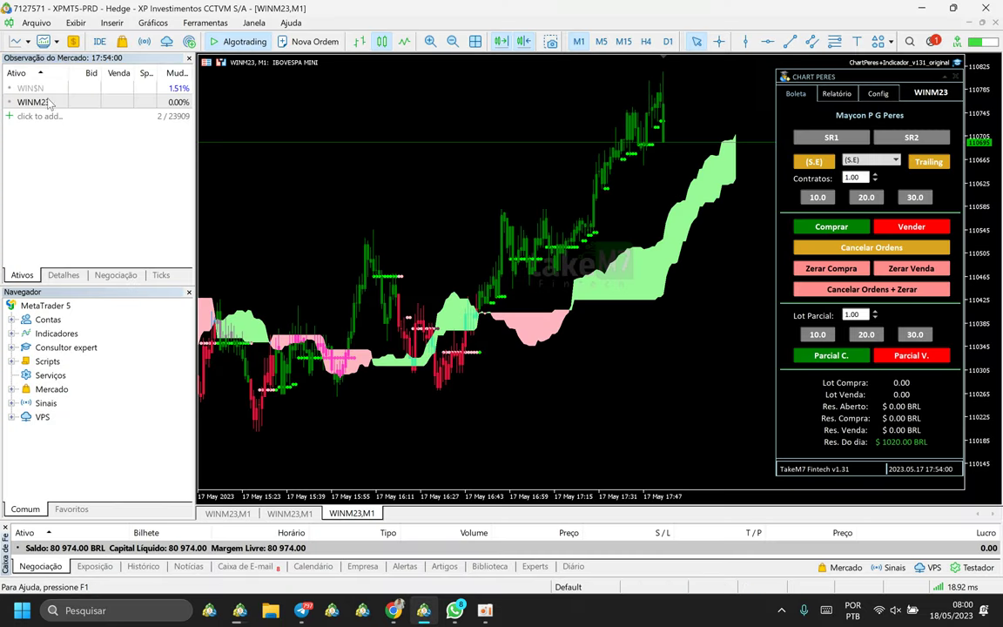
left_click(37, 23)
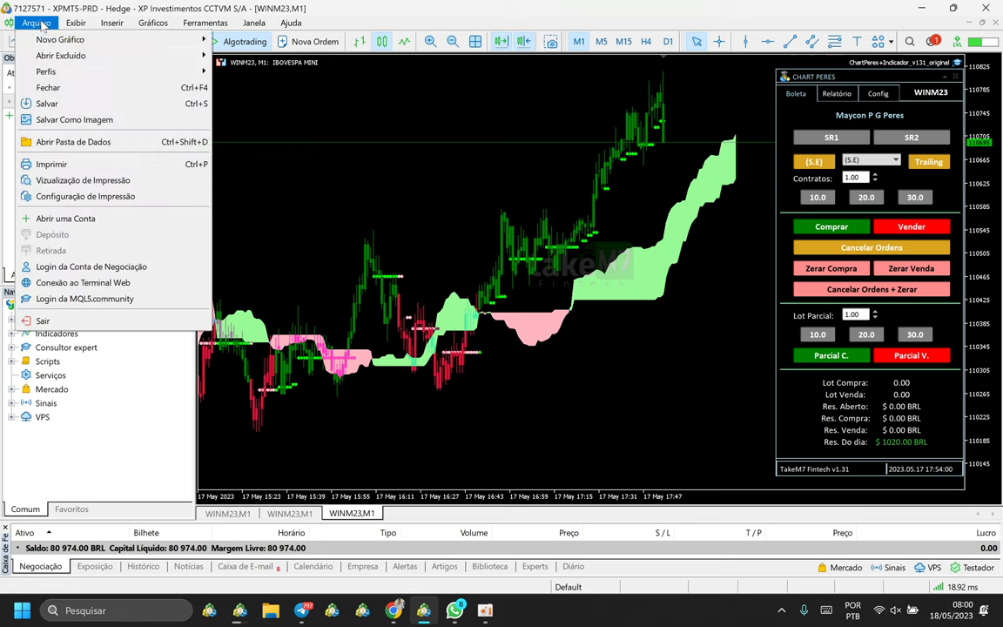
left_click(90, 140)
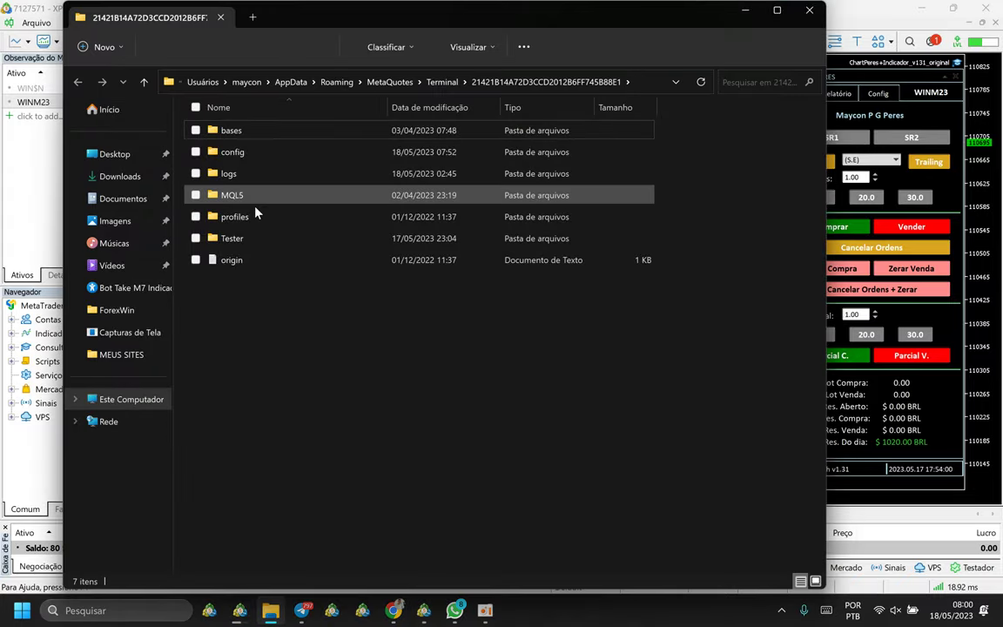
double_click(256, 196)
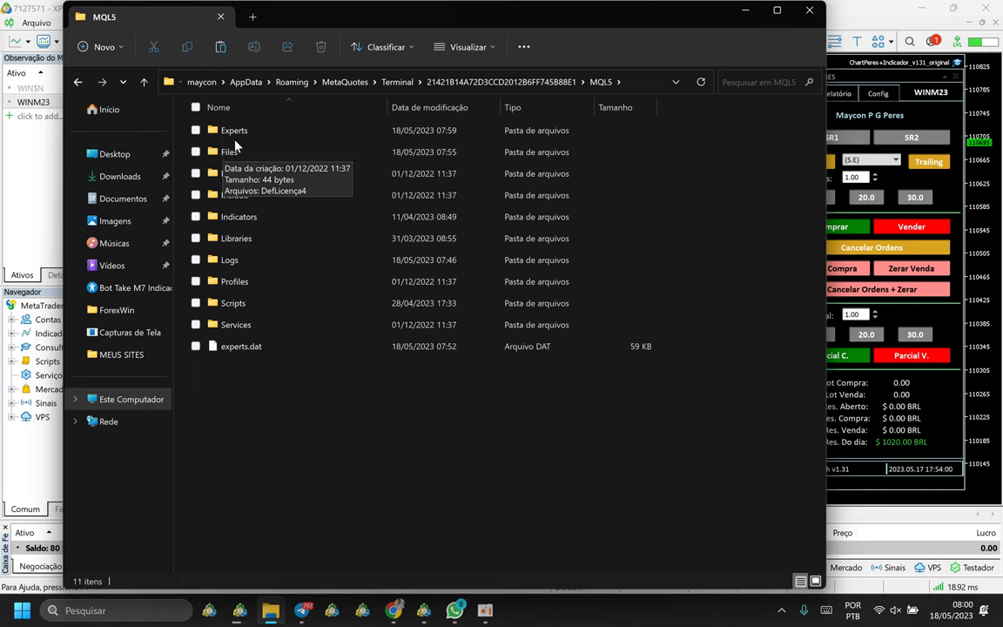
left_click(231, 152)
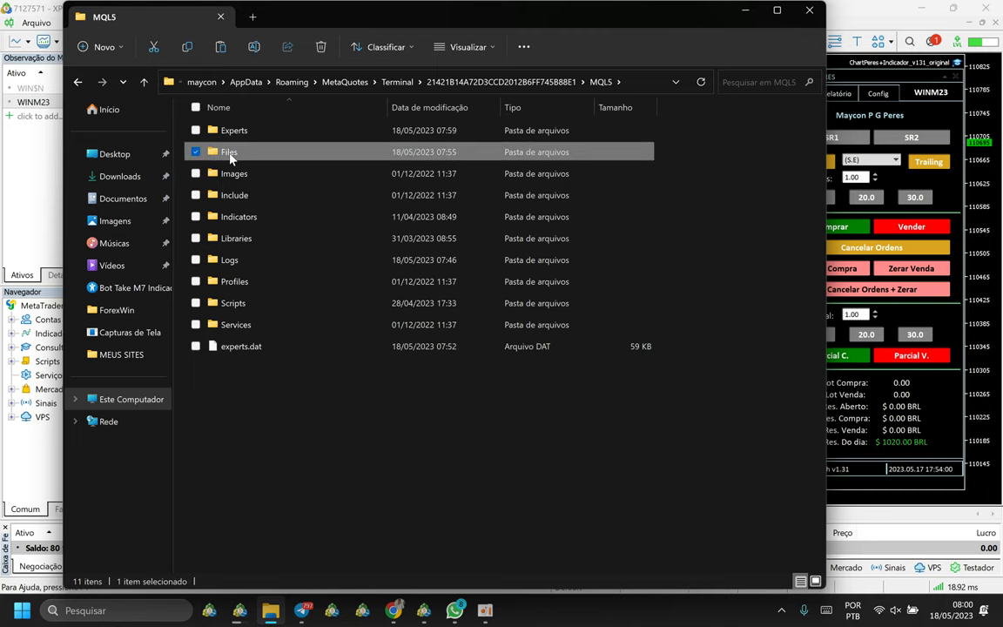
double_click(230, 154)
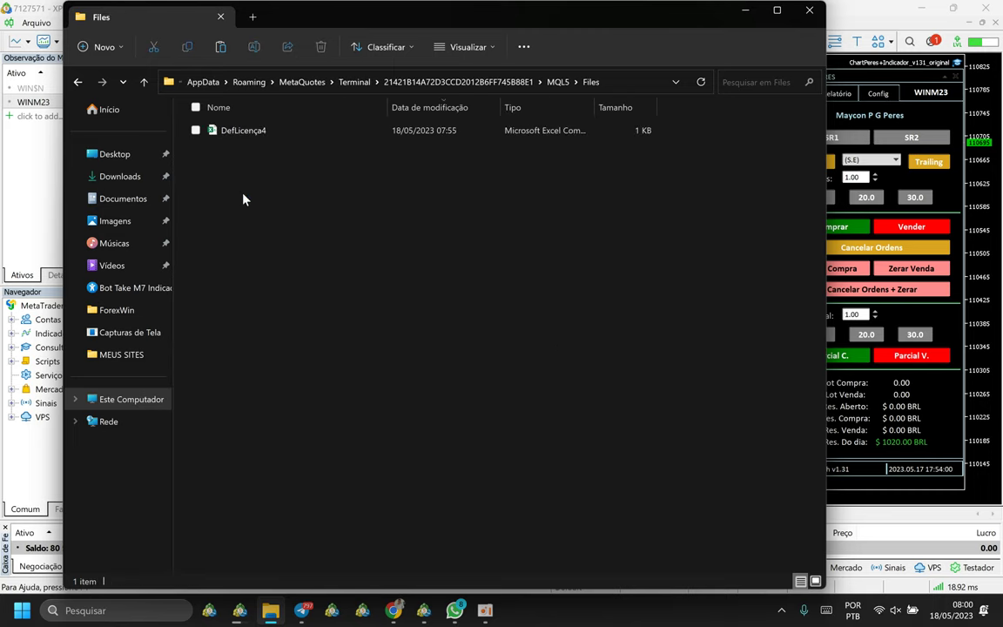
key("ctrl+v")
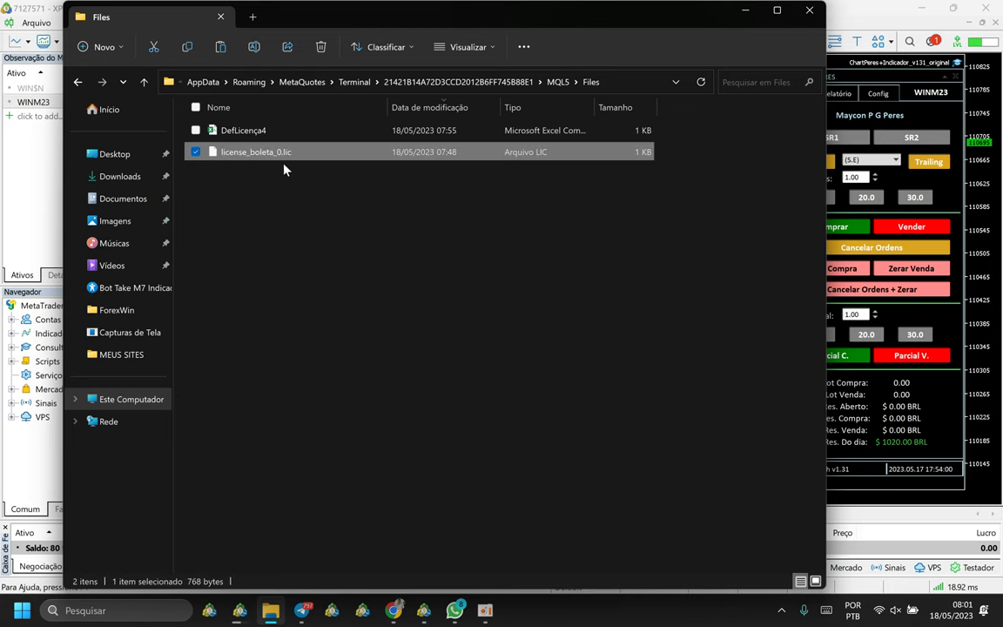
left_click(268, 187)
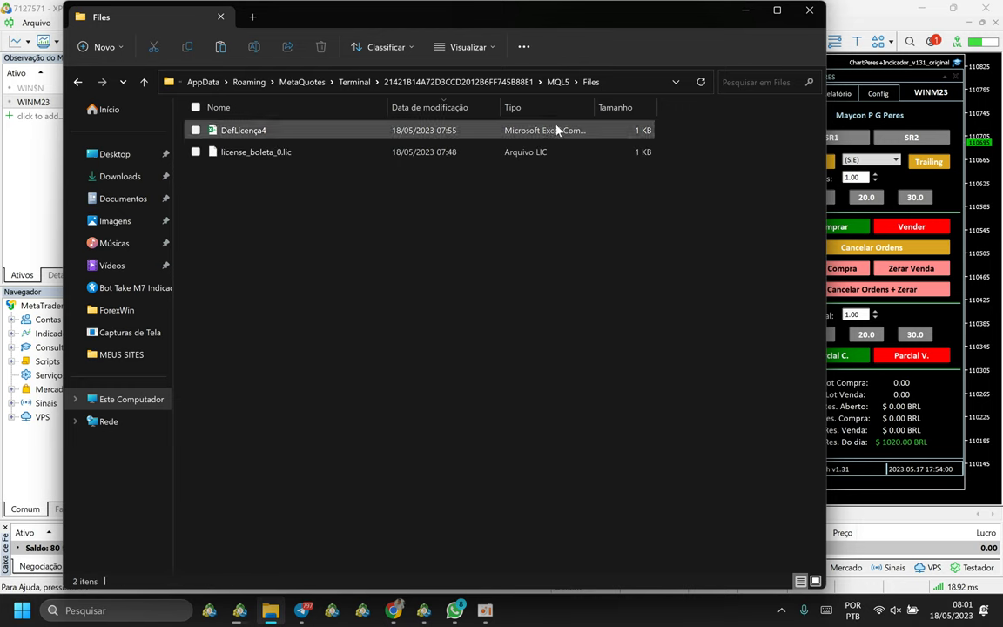
left_click(809, 13)
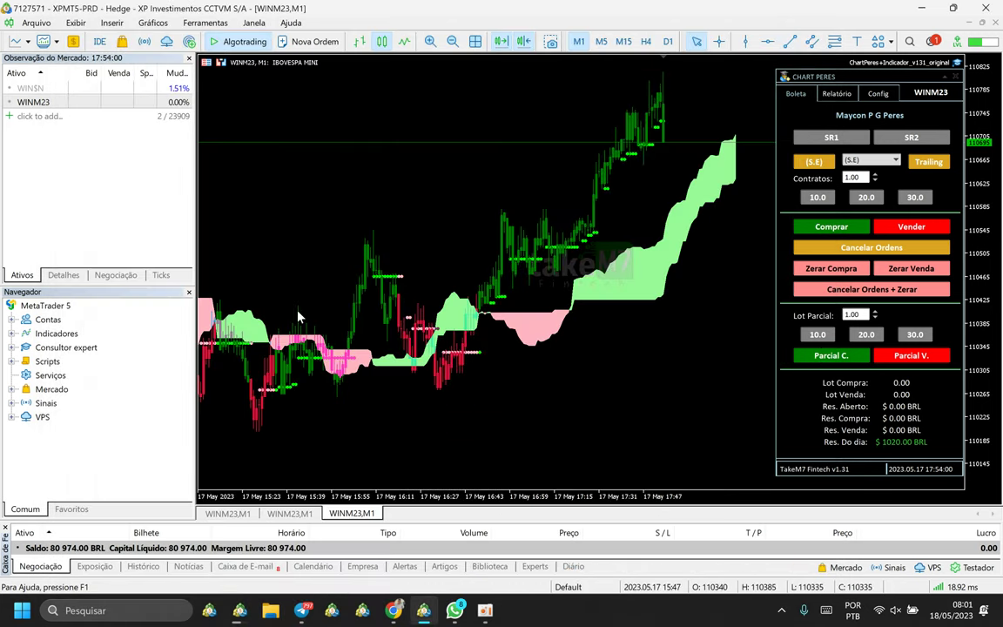
Make sure Market Watch is shown, then refresh the Navigator's Consultor expert list with Atualizar.
left_click(39, 345)
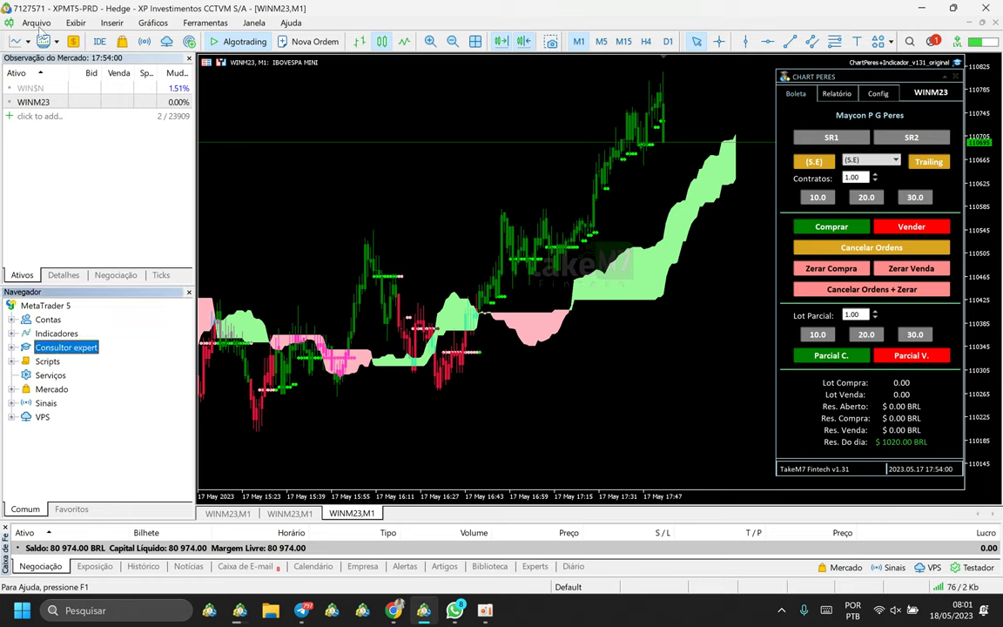
left_click(75, 23)
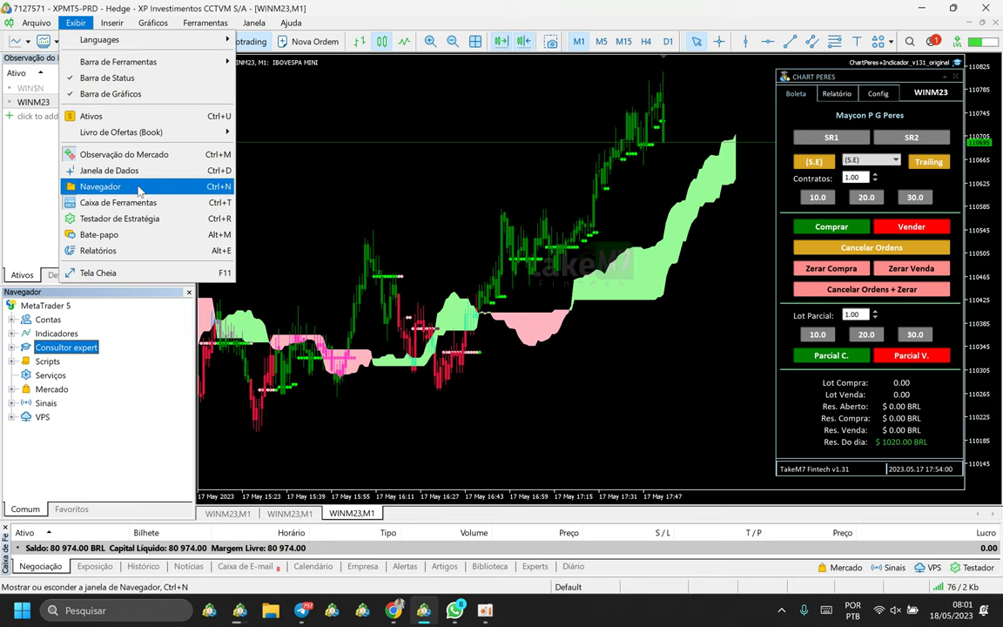
left_click(34, 183)
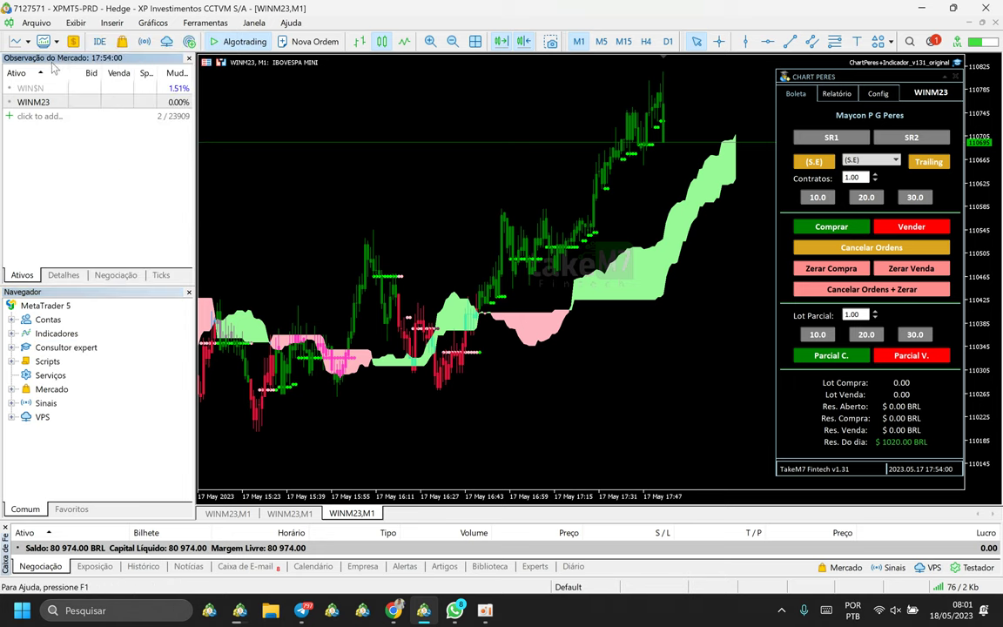
left_click(76, 23)
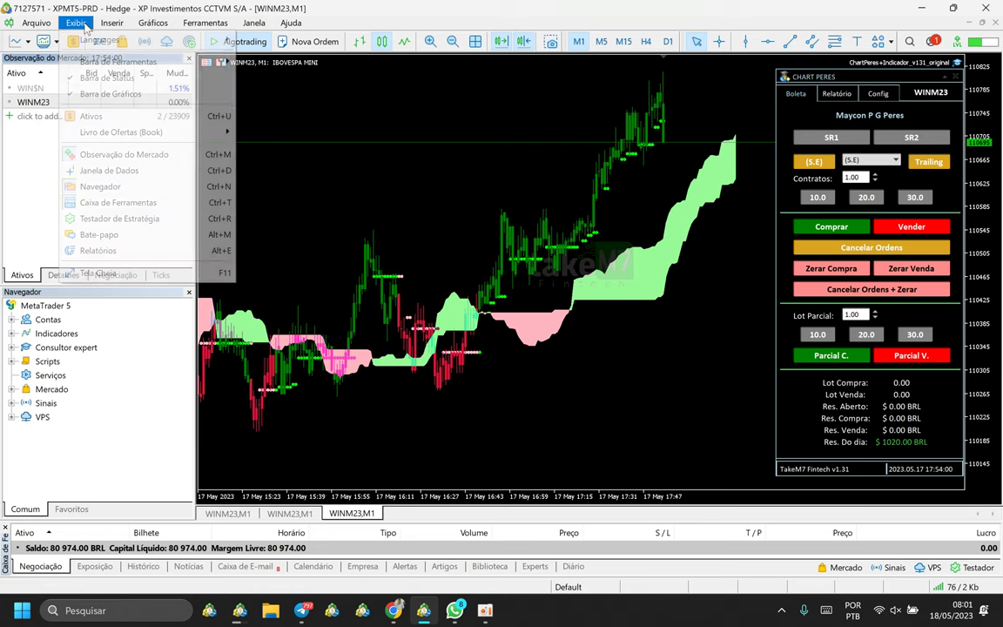
left_click(206, 157)
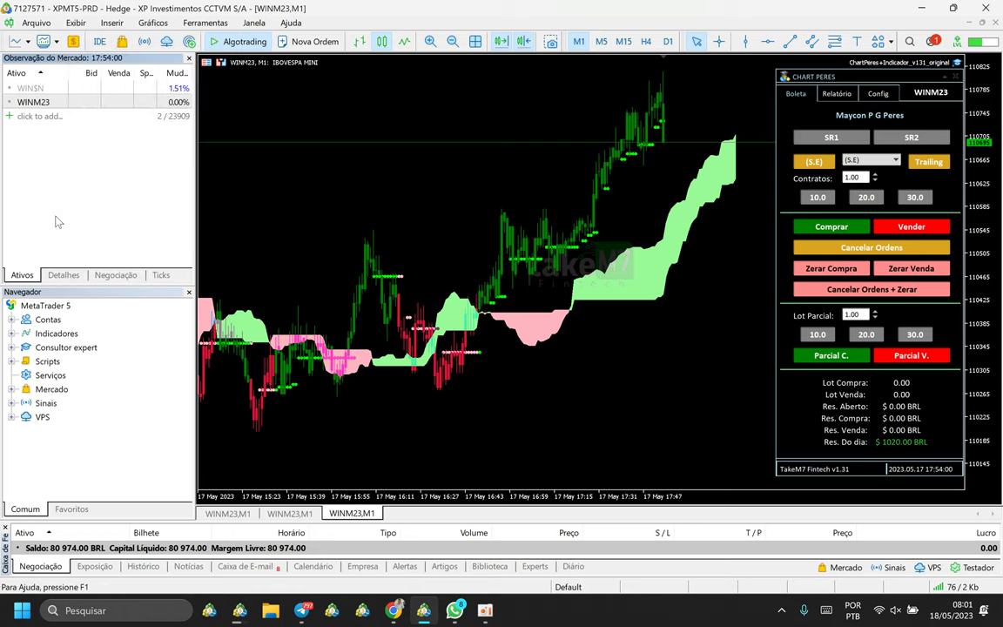
left_click(68, 348)
right_click(68, 348)
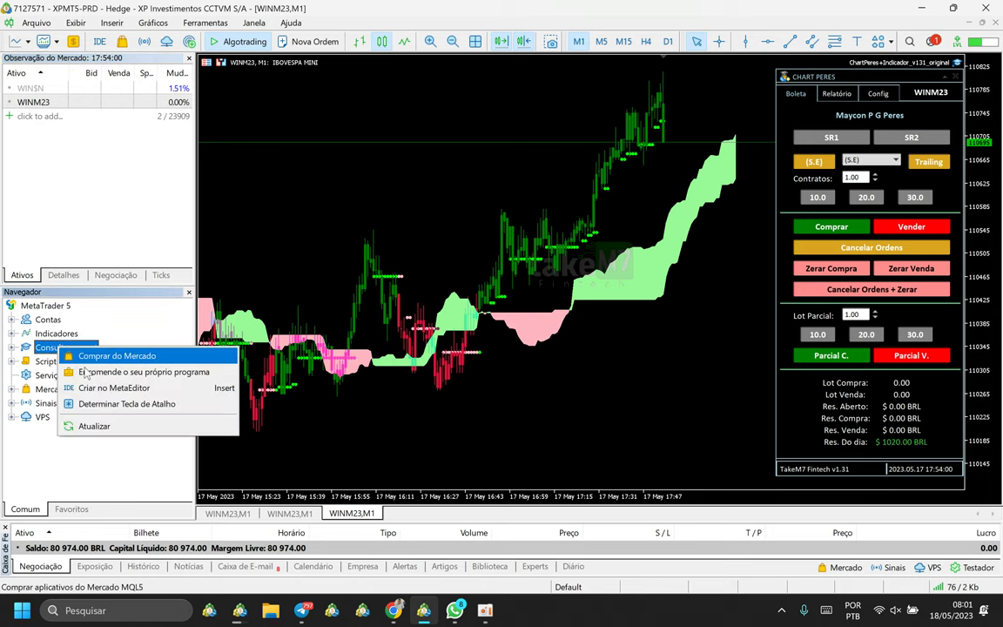
left_click(108, 426)
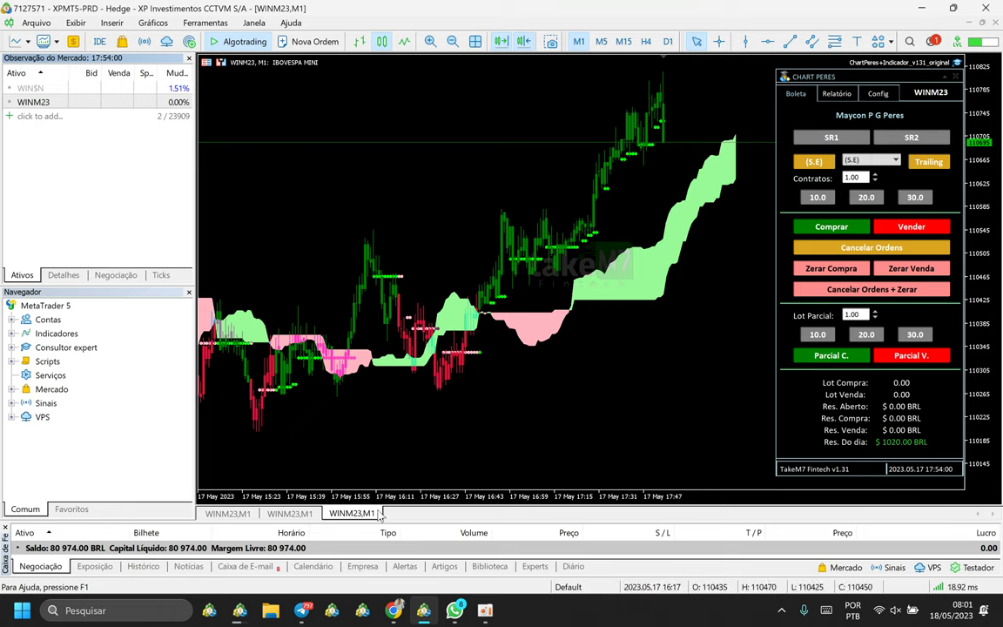
left_click(290, 514)
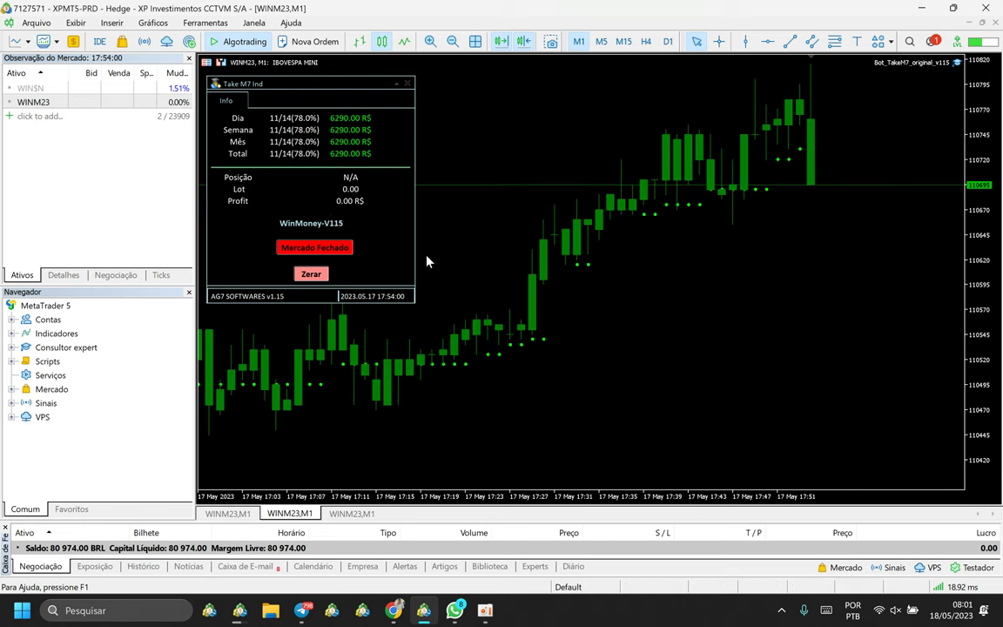
left_click(227, 514)
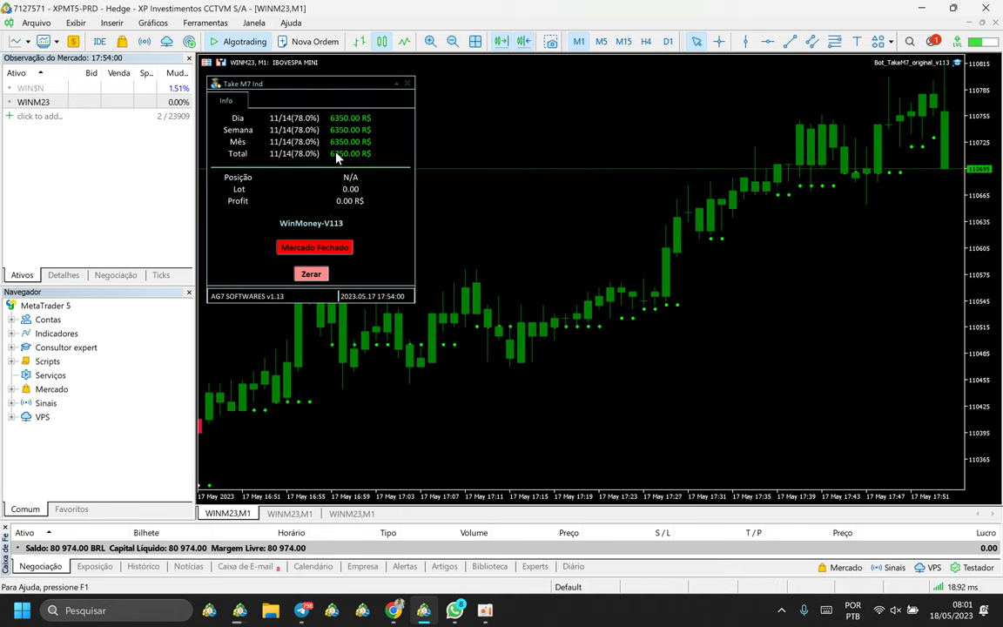
left_click(352, 514)
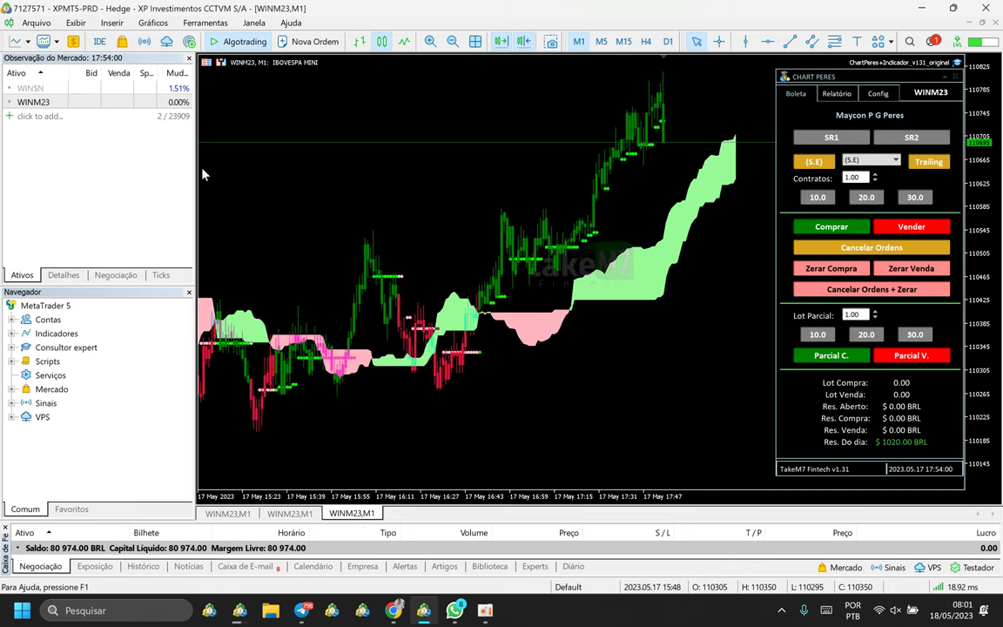
left_click(32, 105)
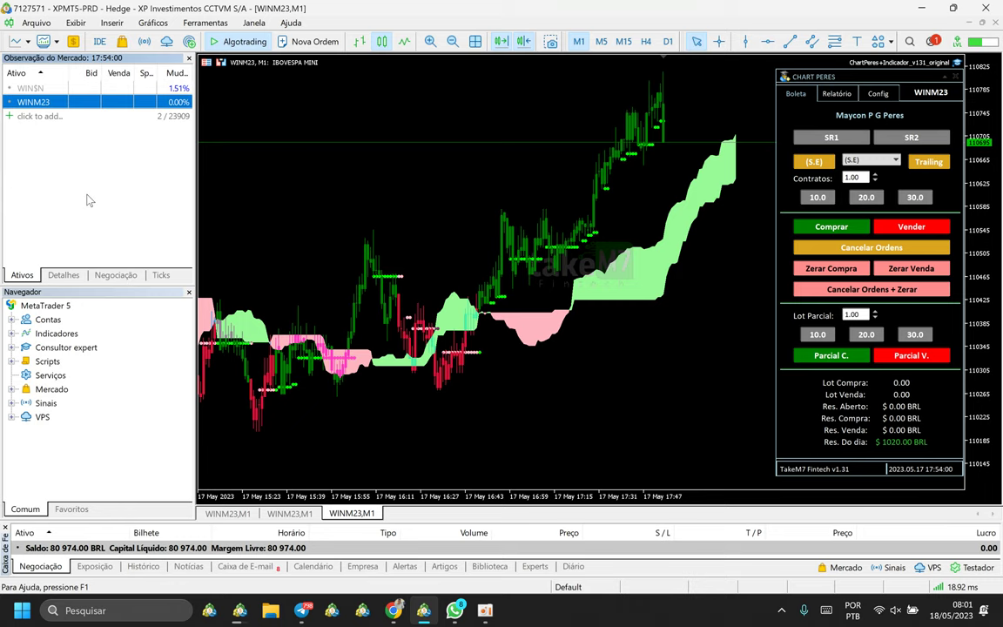
right_click(36, 105)
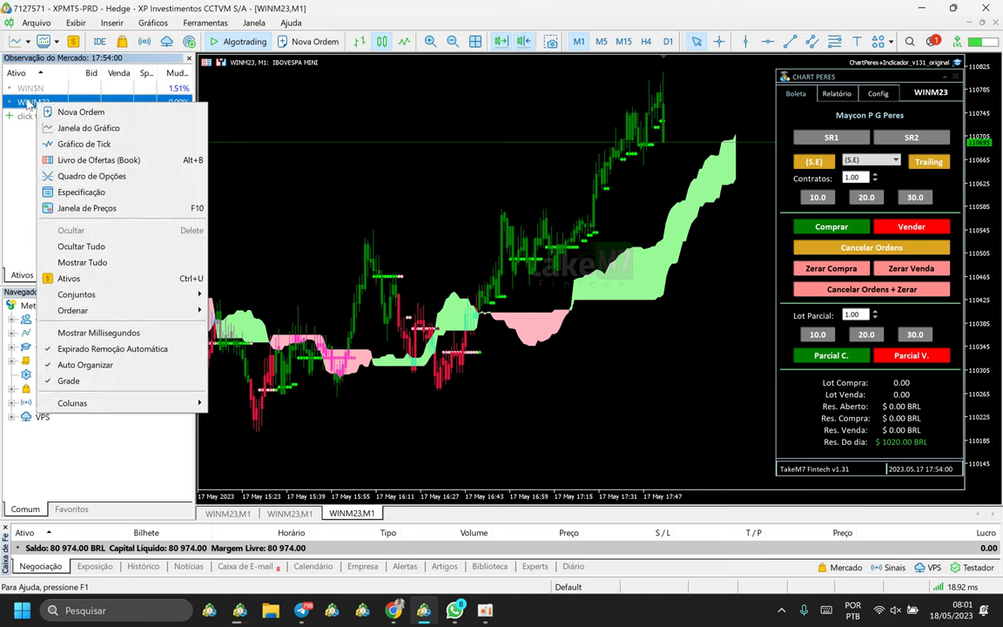
key("Escape")
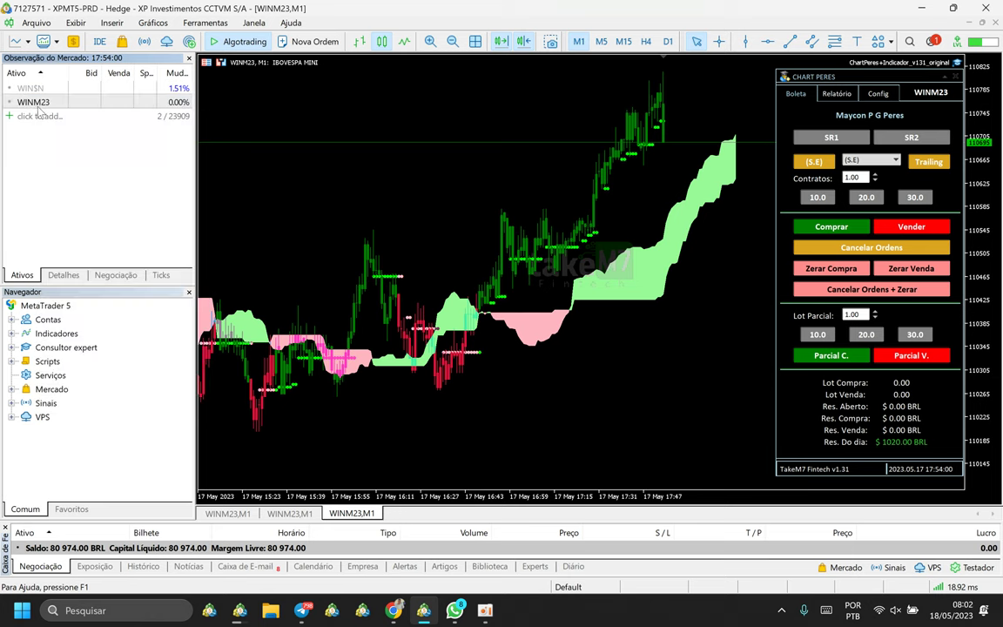
left_click(35, 118)
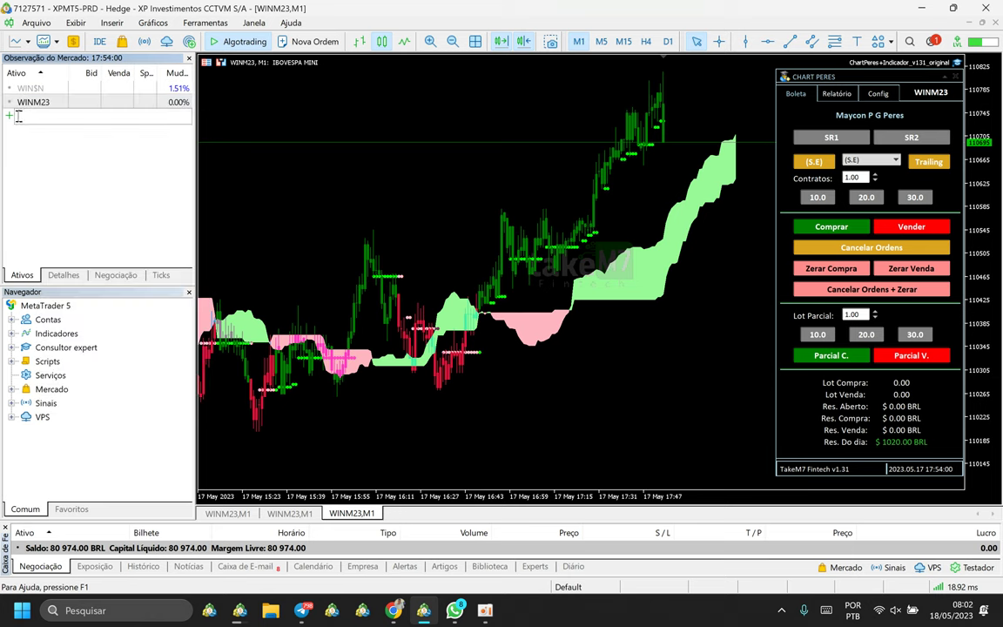
type("winm")
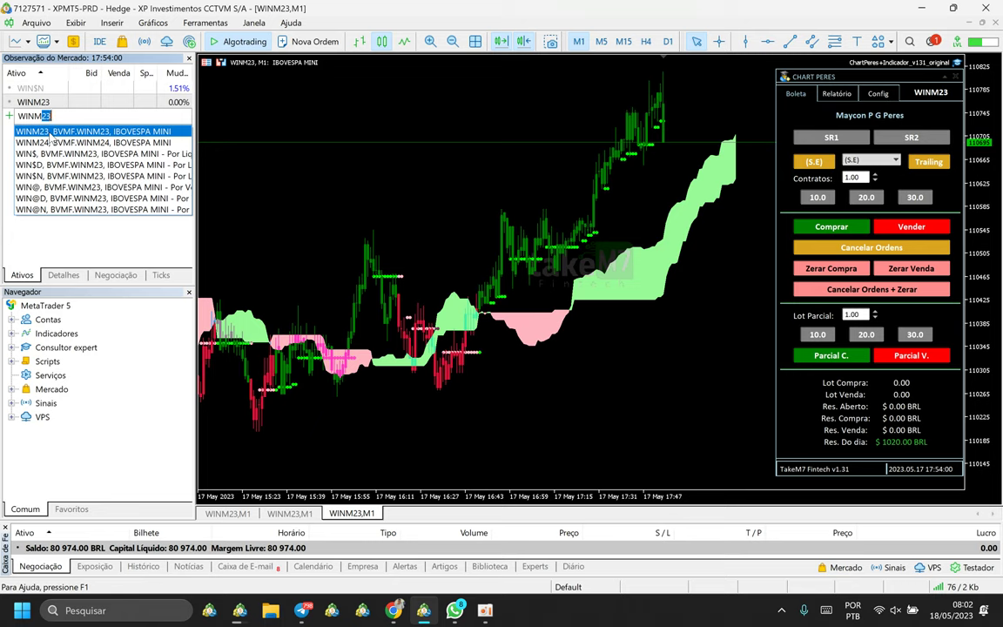
left_click(52, 133)
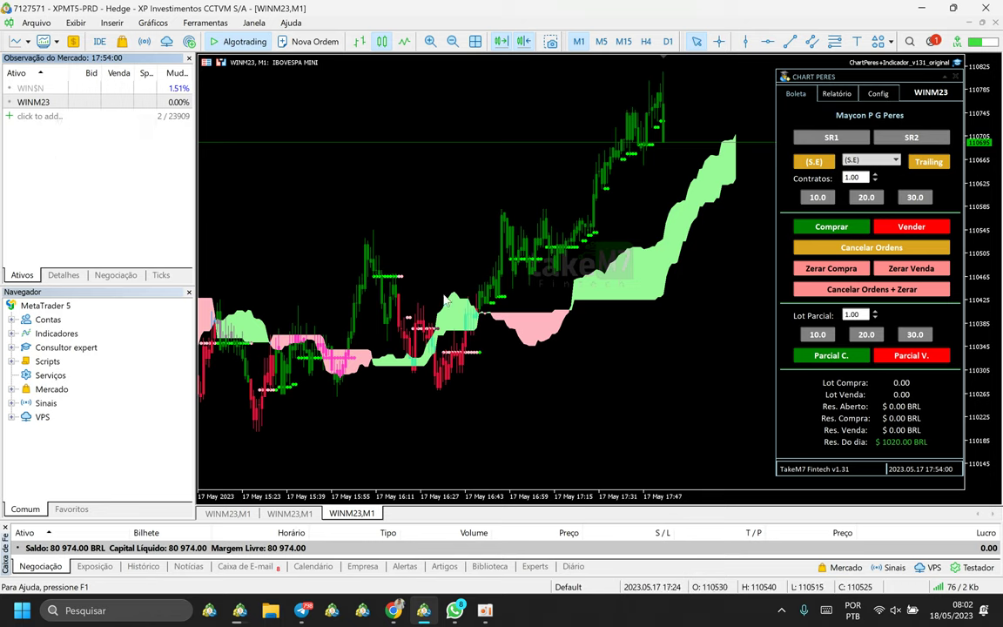
right_click(43, 101)
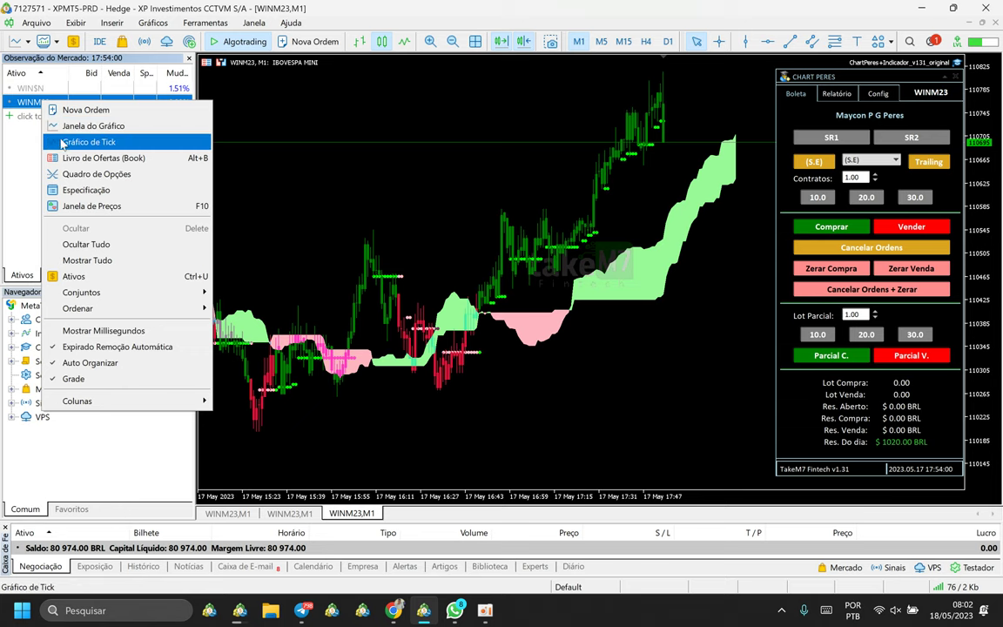
left_click(56, 128)
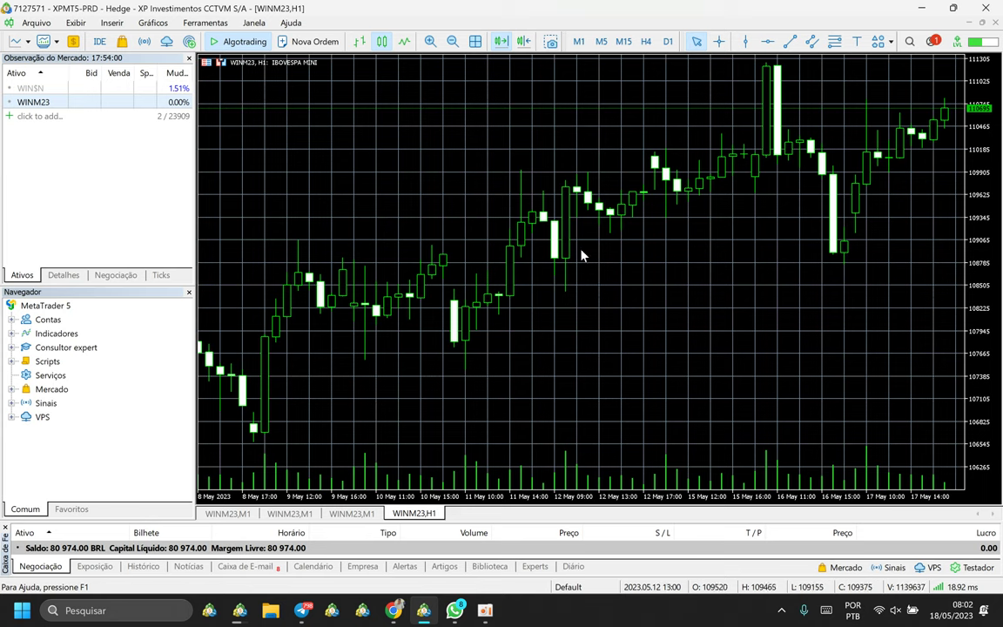
left_click_drag(966, 110, 963, 138)
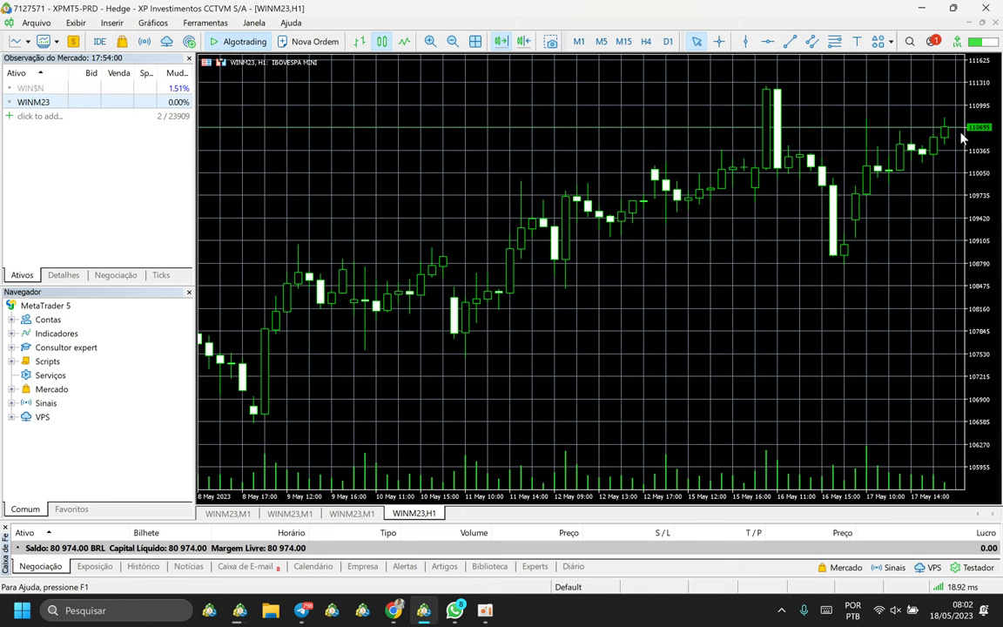
left_click(578, 41)
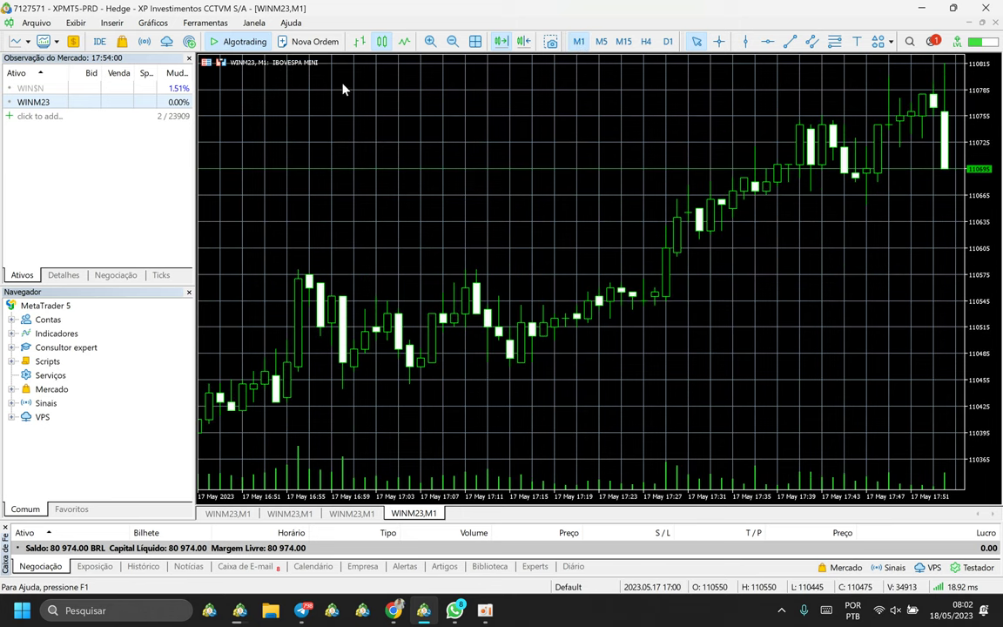
left_click(523, 41)
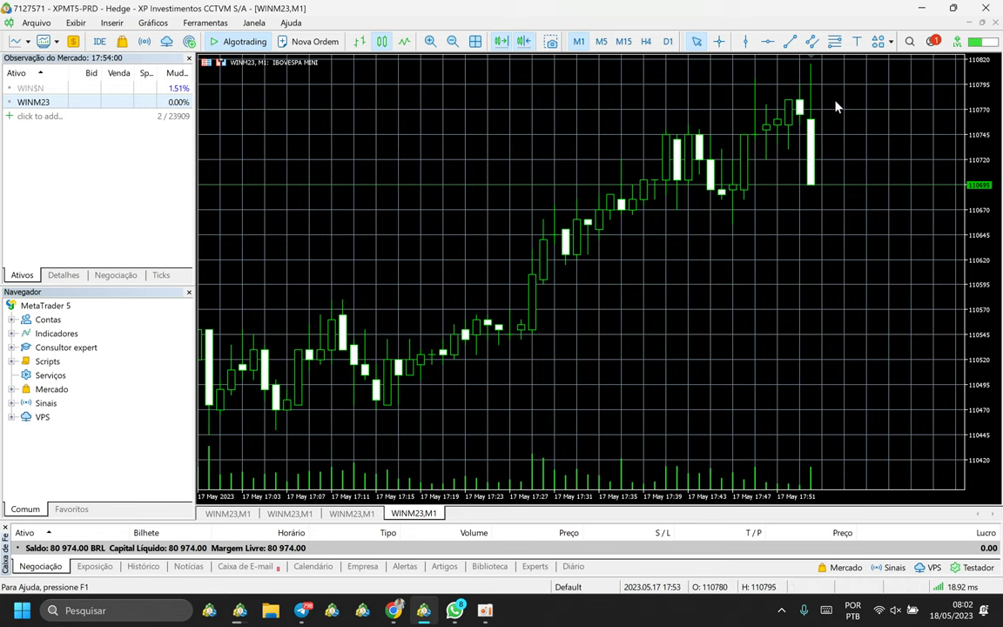
Expand Consultor expert and drag ChartPeres+Indicador_v131_cliente onto the WINM23,M1 chart.
double_click(47, 349)
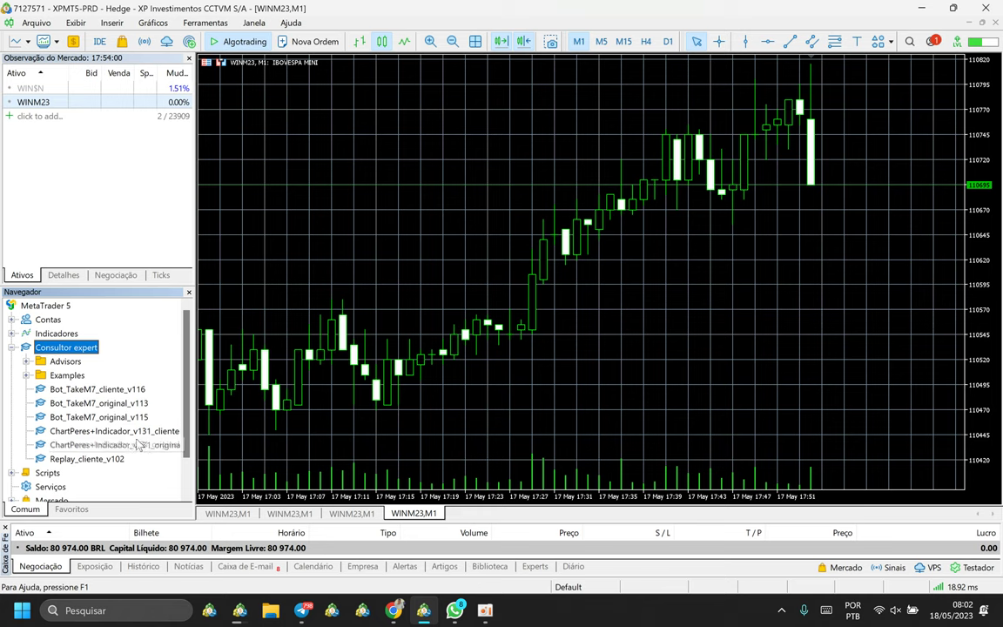
left_click(69, 433)
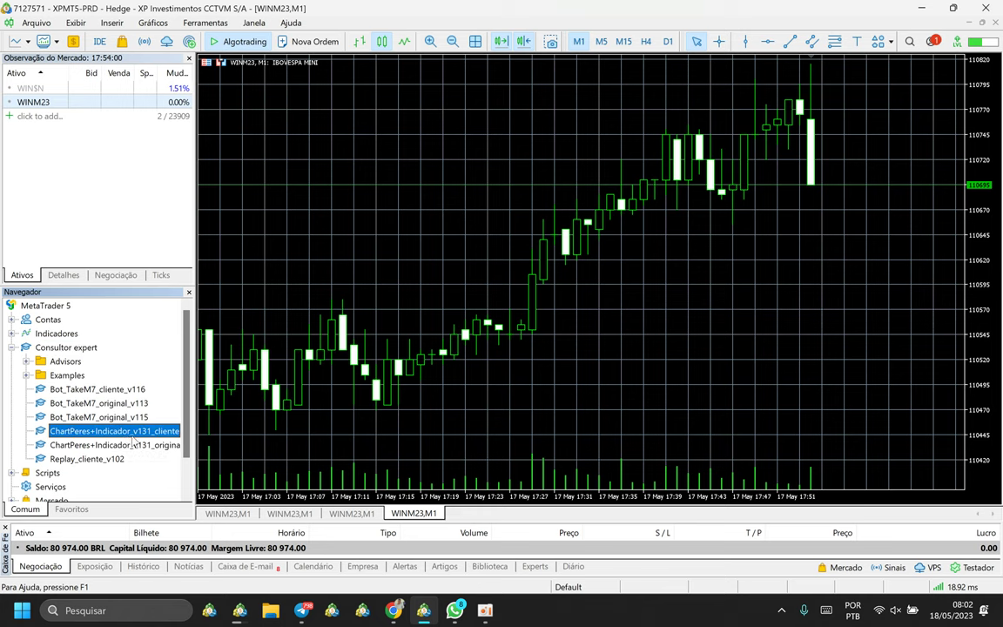
left_click_drag(77, 434, 459, 291)
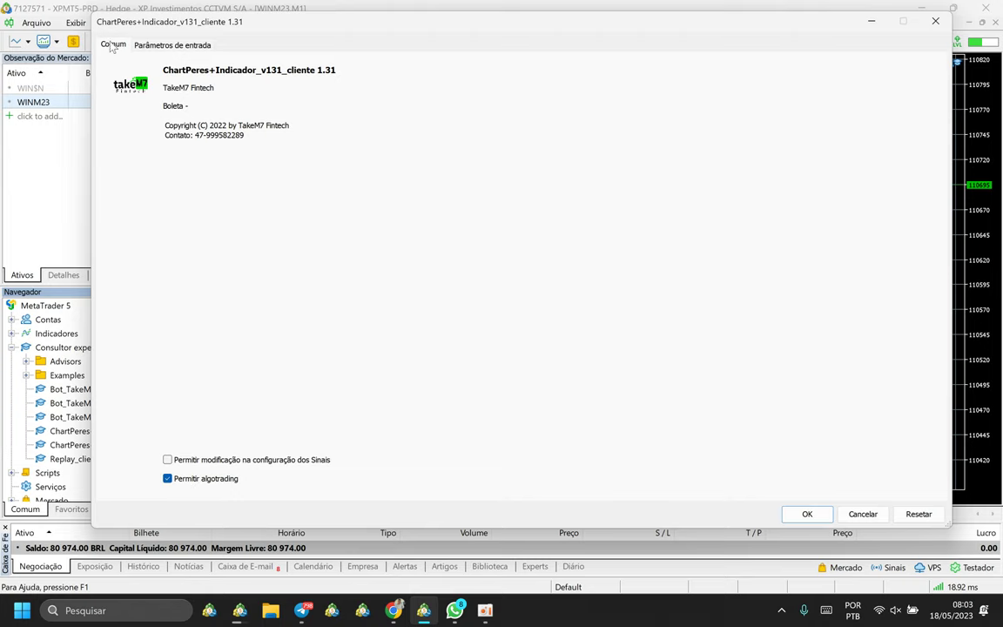
On Parâmetros de entrada, replace the Nome Boleta value 'Boleta Hedge' with the trader's full name.
left_click(166, 48)
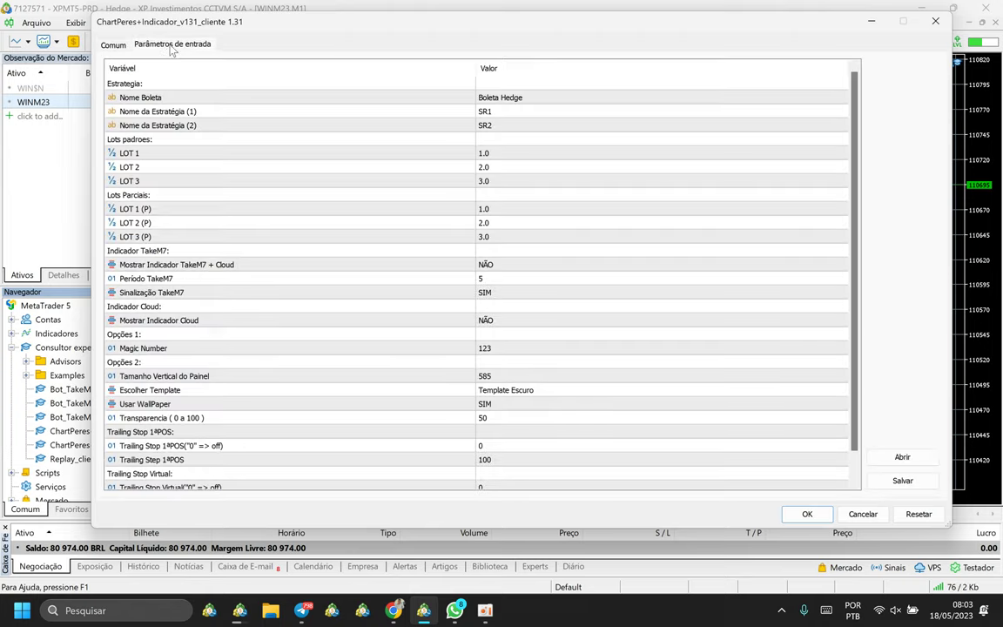
left_click(528, 98)
left_click(526, 125)
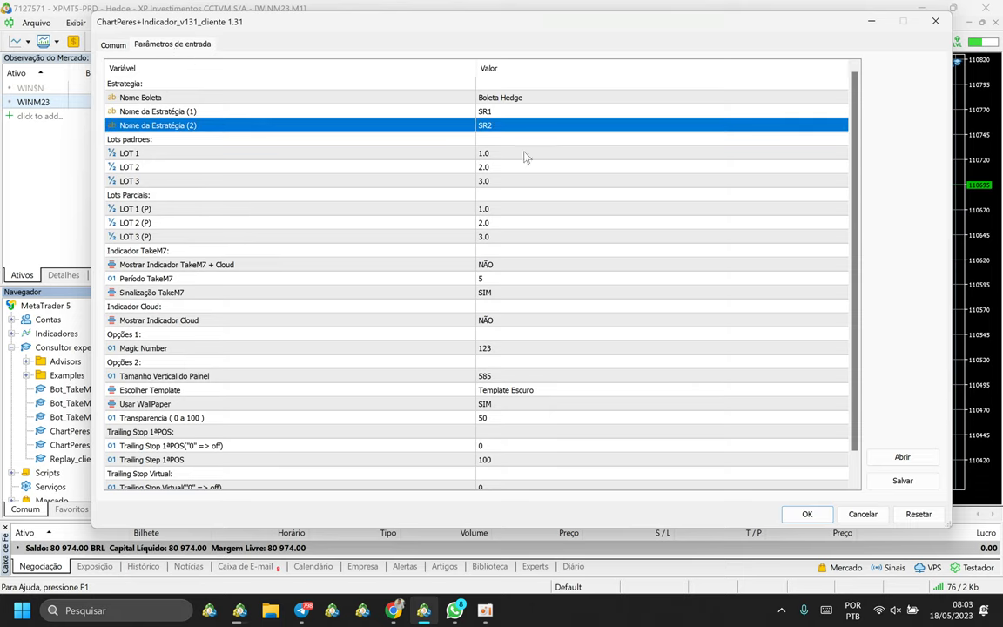
left_click(509, 97)
left_click(501, 98)
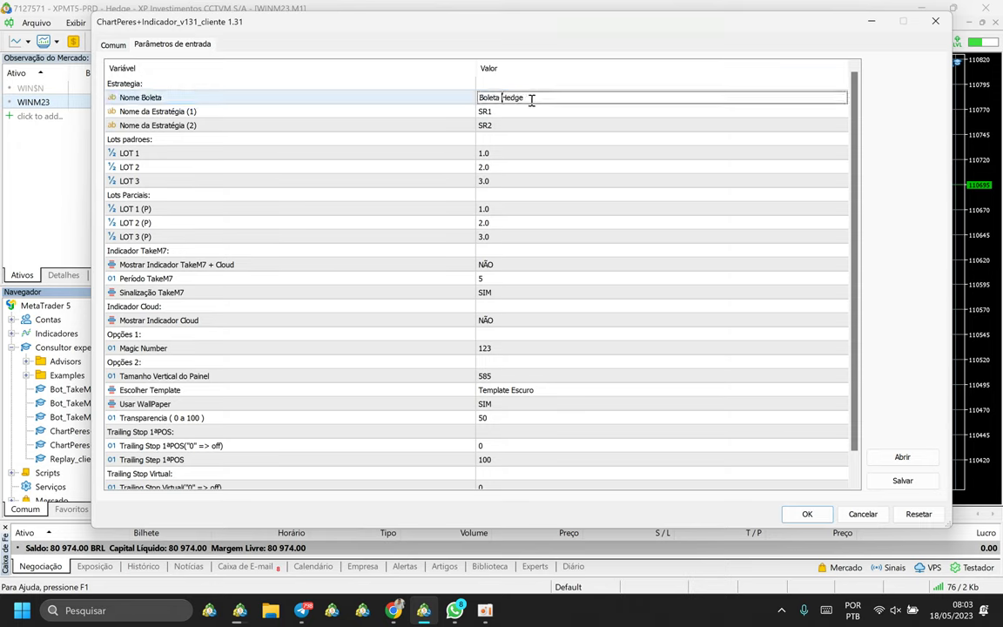
left_click_drag(531, 99, 387, 123)
left_click(381, 127)
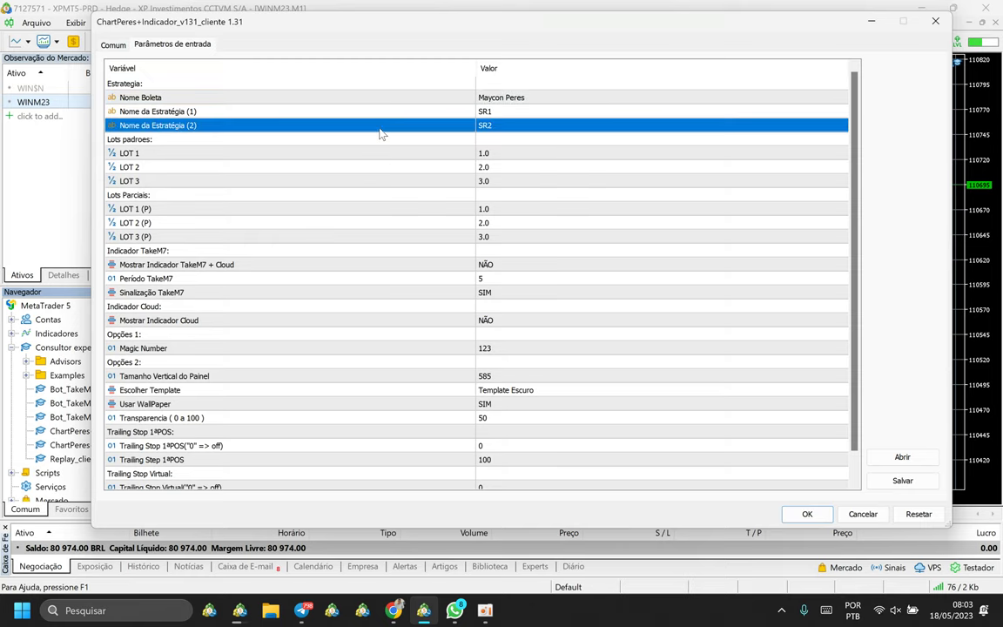
Look over the two Nome da Estratégia inputs and move down to the Indicador TakeM7 section.
left_click(305, 99)
left_click(313, 116)
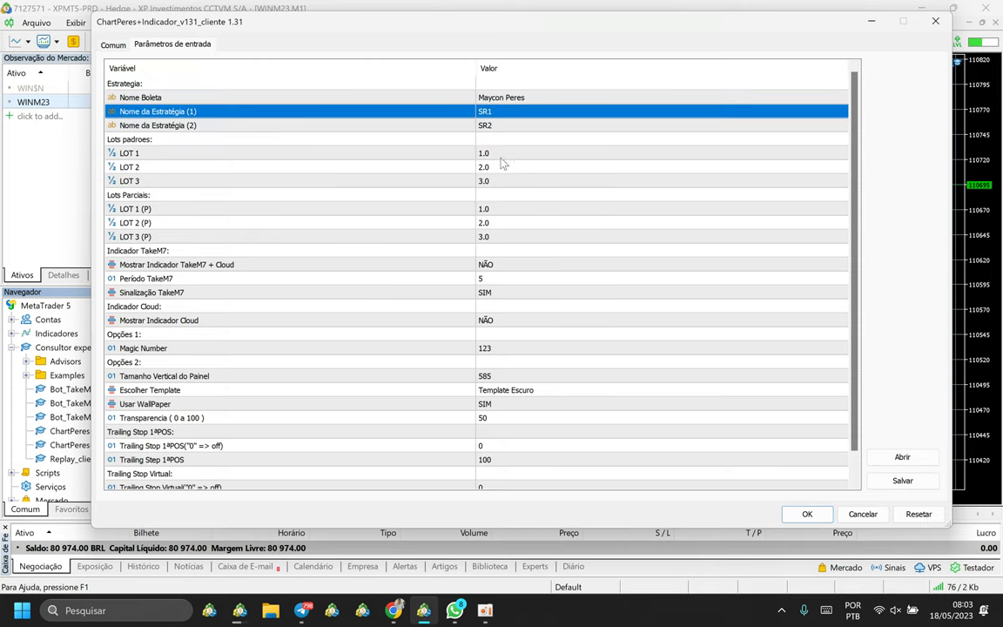
left_click(498, 129)
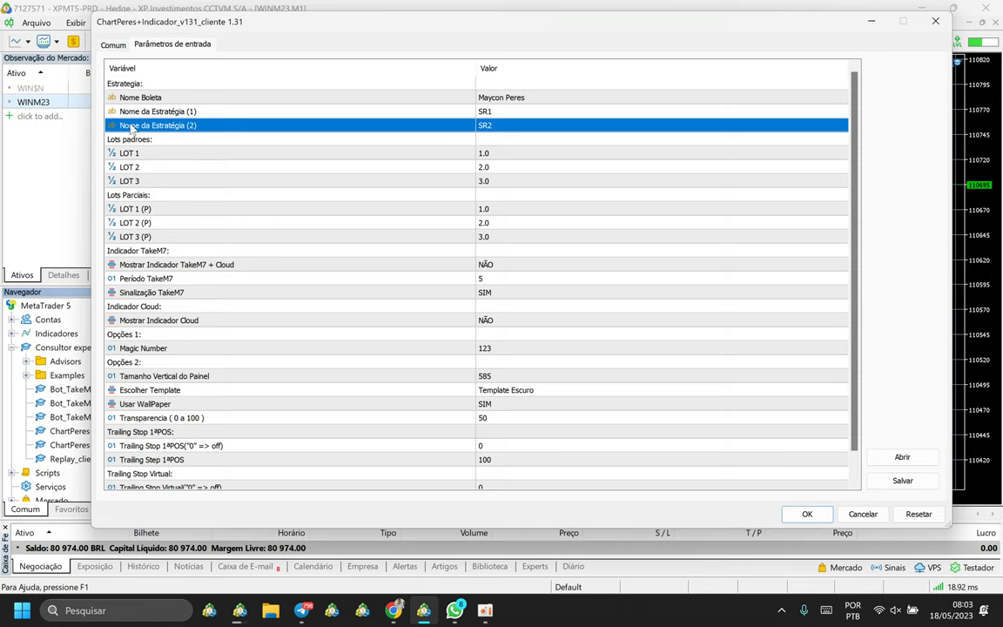
left_click(148, 251)
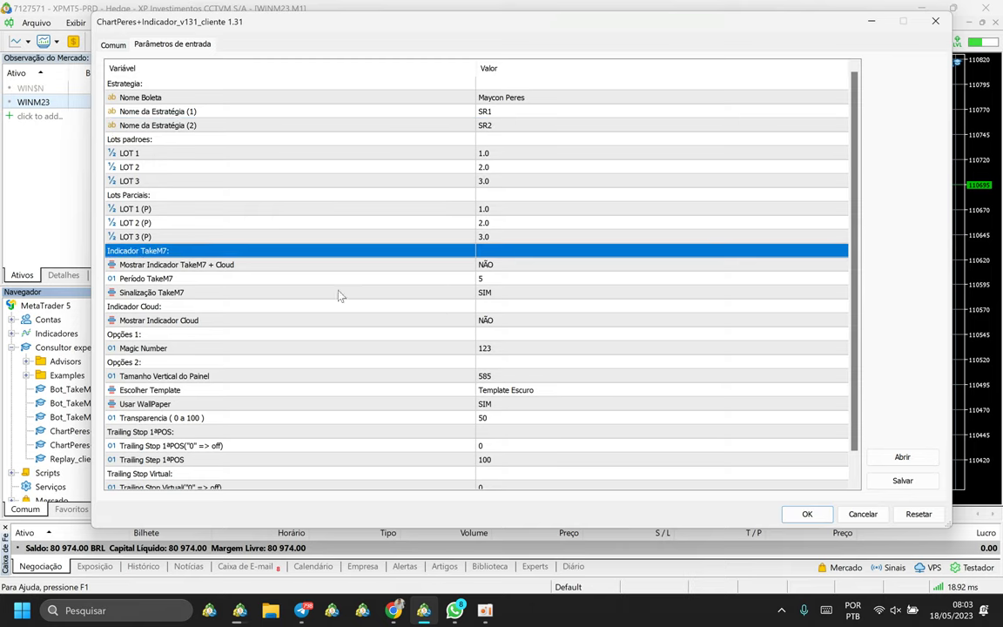
Set Mostrar Indicador TakeM7 + Cloud to SIM and Período TakeM7 to 3.
left_click(161, 266)
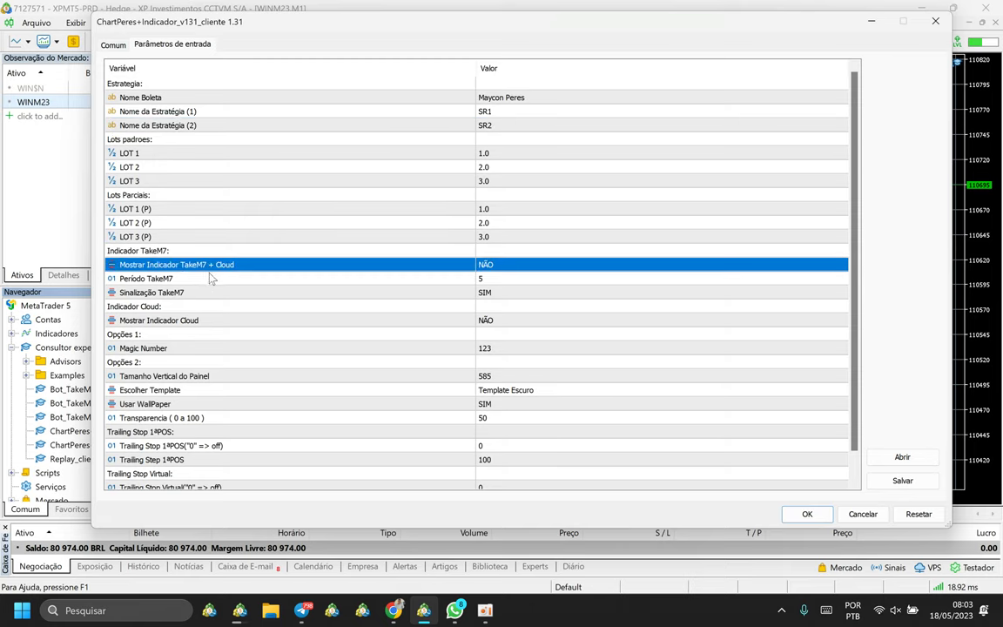
left_click(486, 267)
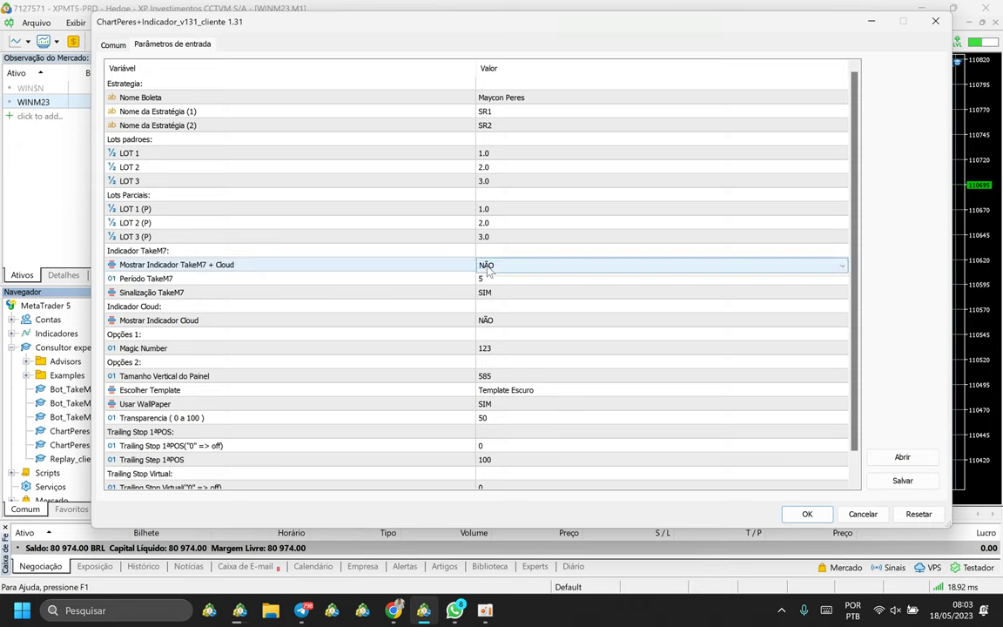
left_click(488, 268)
left_click(486, 276)
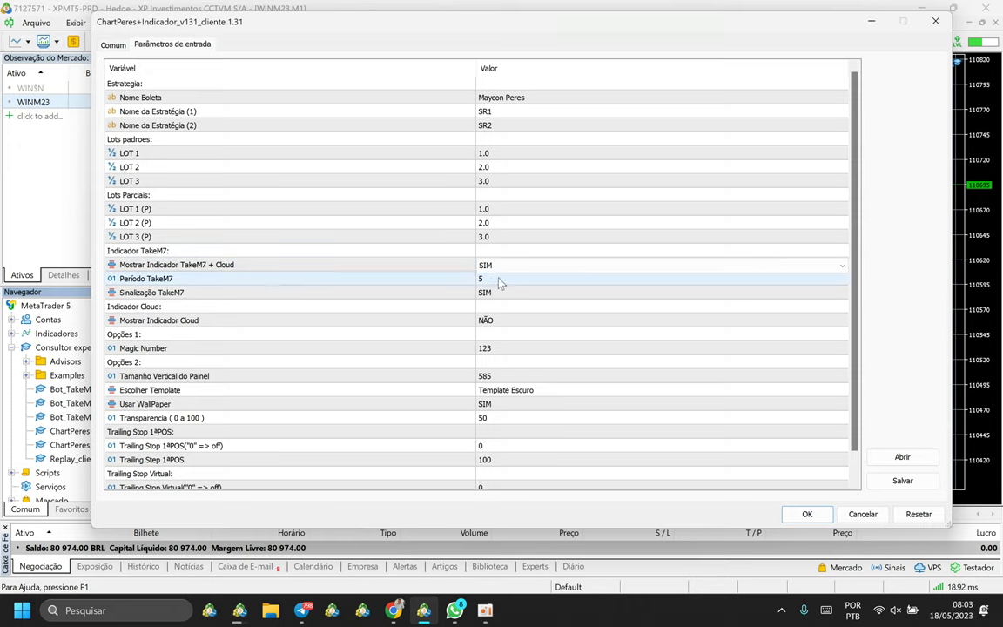
left_click(500, 281)
left_click(498, 280)
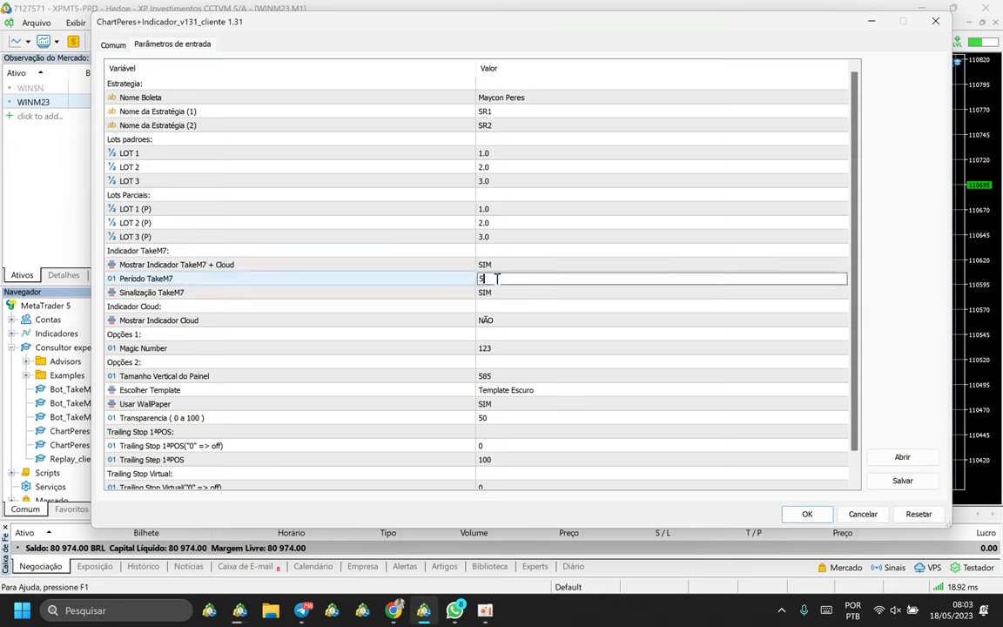
type("3")
key("Return")
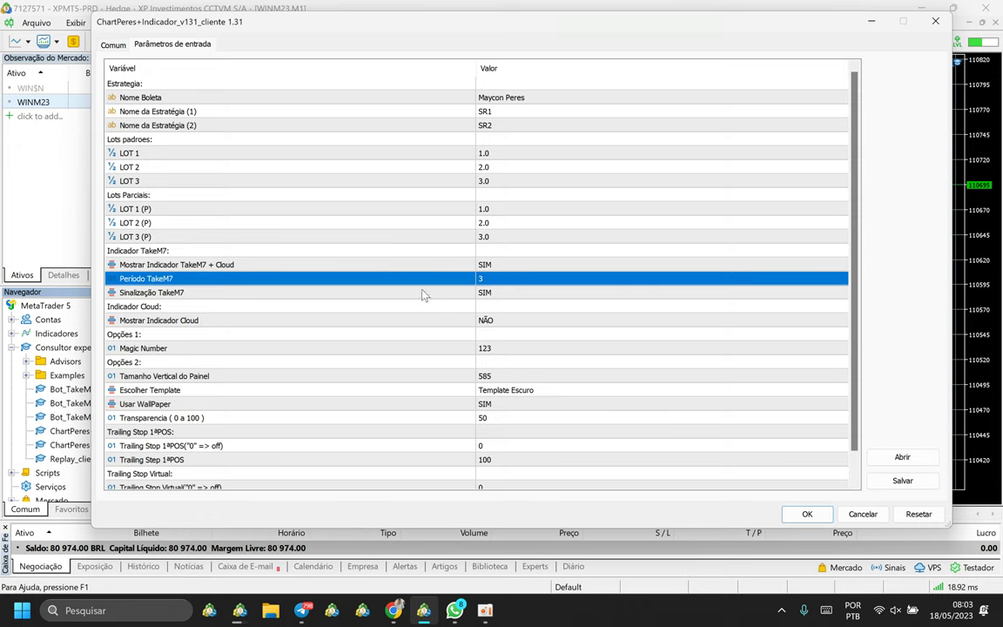
Set Sinalização TakeM7 to NÃO and Mostrar Indicador Cloud to SIM.
left_click(192, 293)
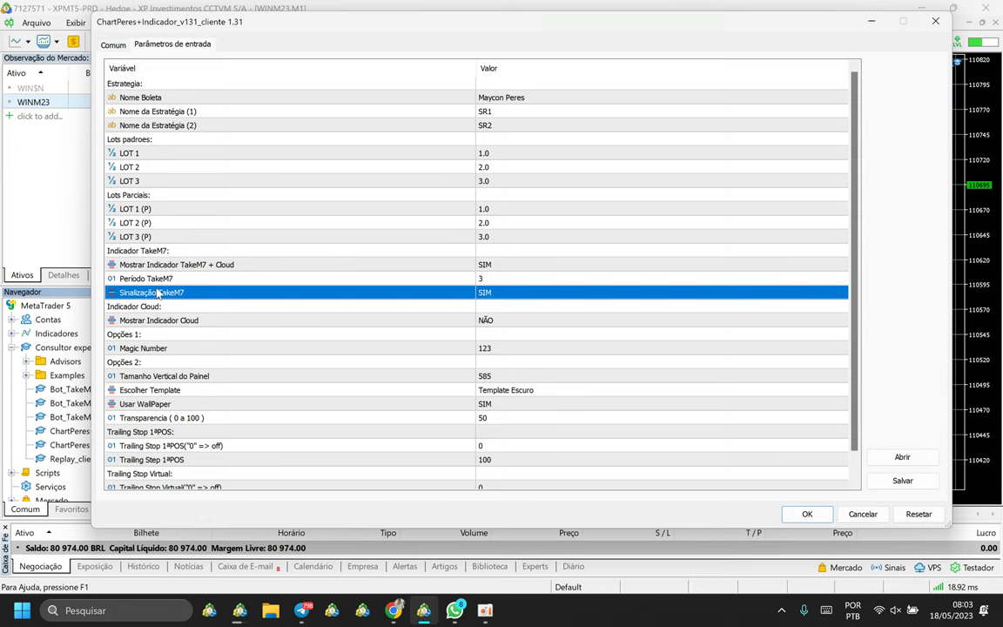
left_click(485, 292)
left_click(488, 294)
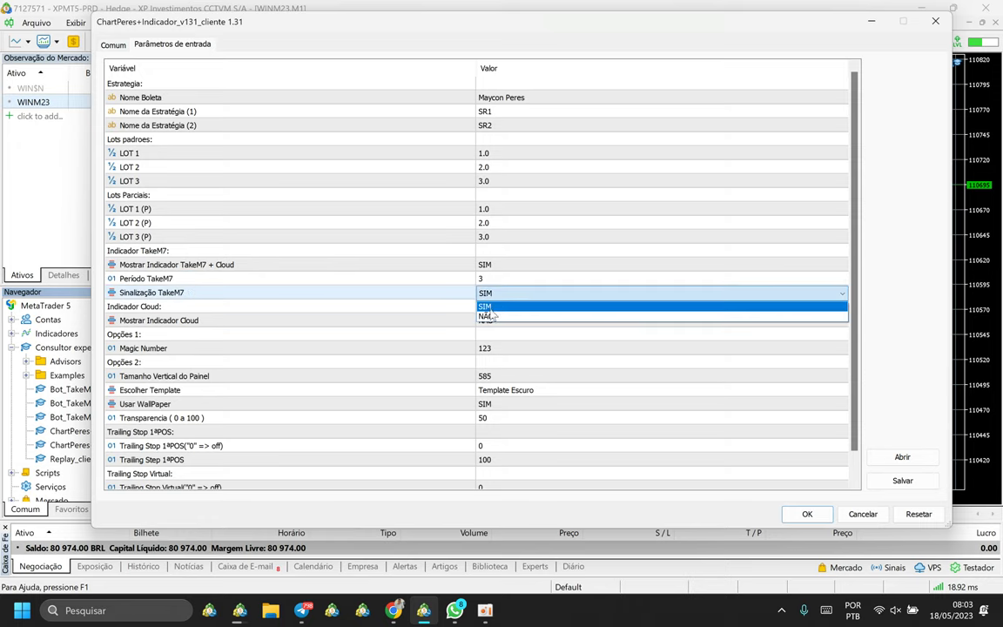
left_click(487, 316)
left_click(488, 306)
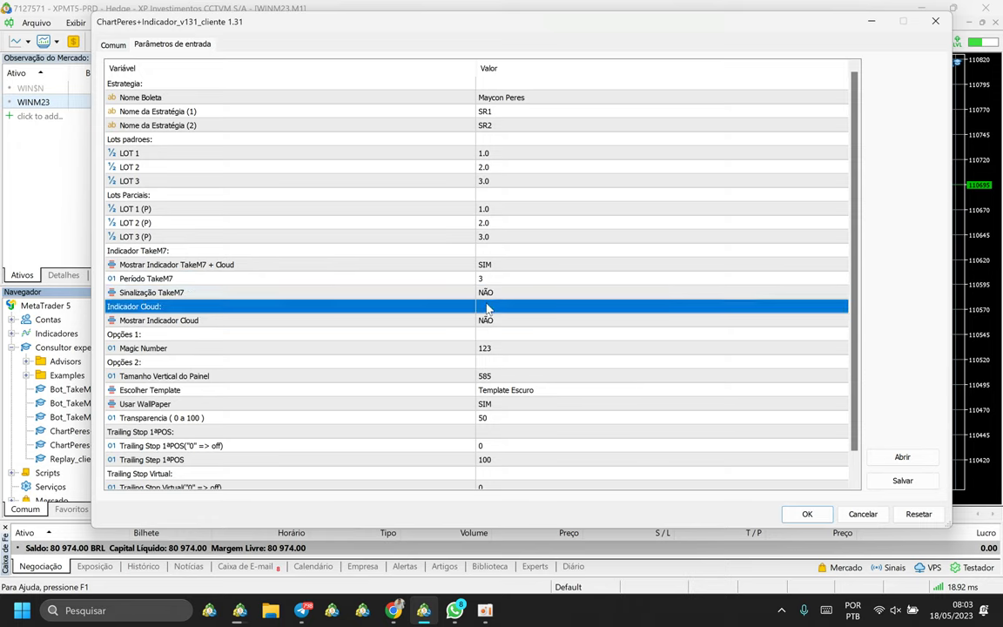
left_click(150, 333)
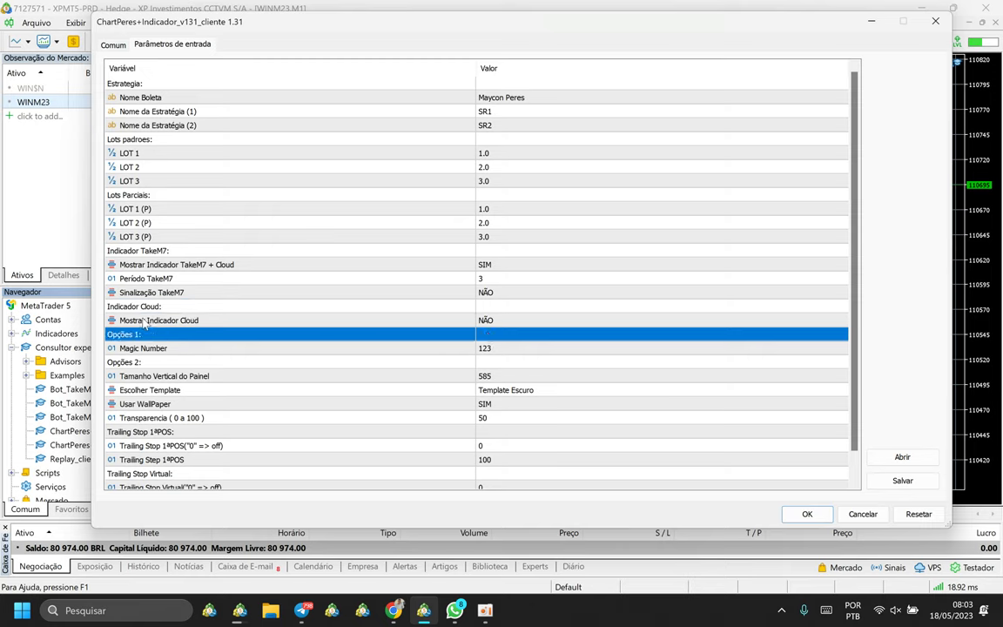
left_click(143, 322)
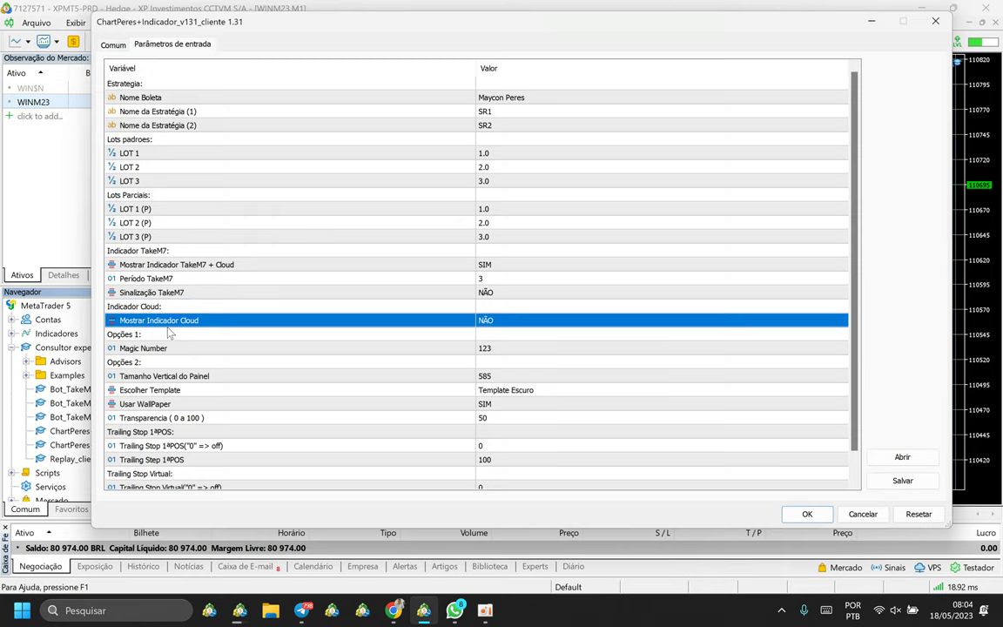
left_click(492, 323)
left_click(492, 333)
left_click(494, 335)
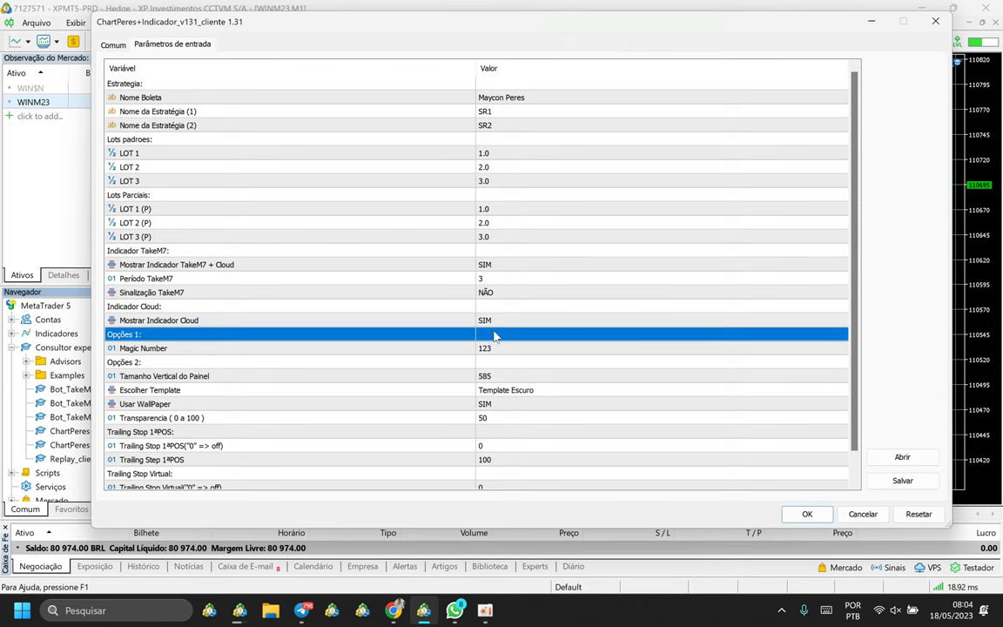
Review the Escolher Template and trailing stop settings, then confirm the inputs with OK.
left_click(503, 391)
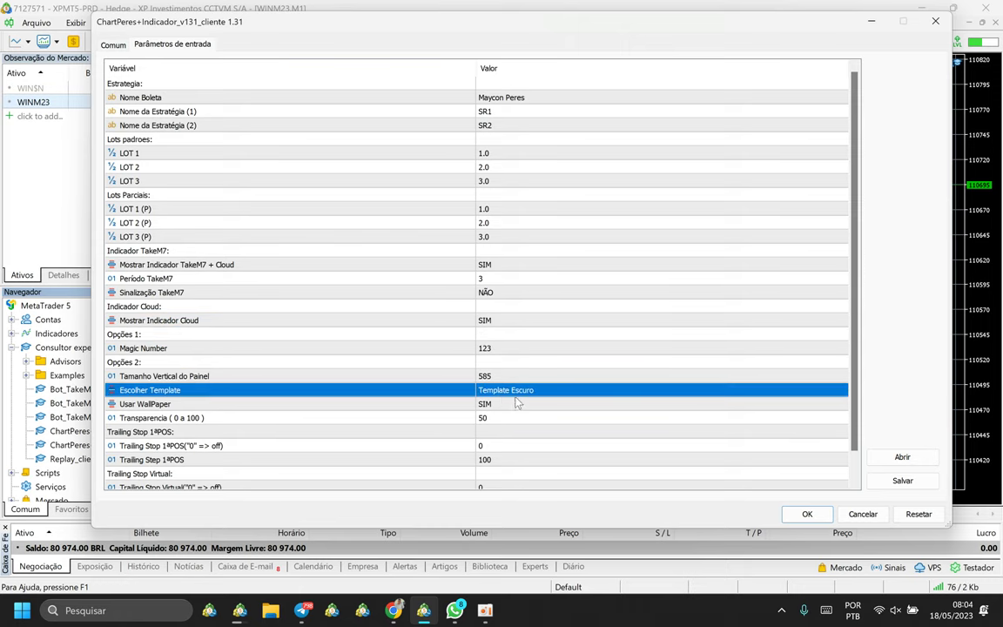
scroll(521, 427, "down", 1)
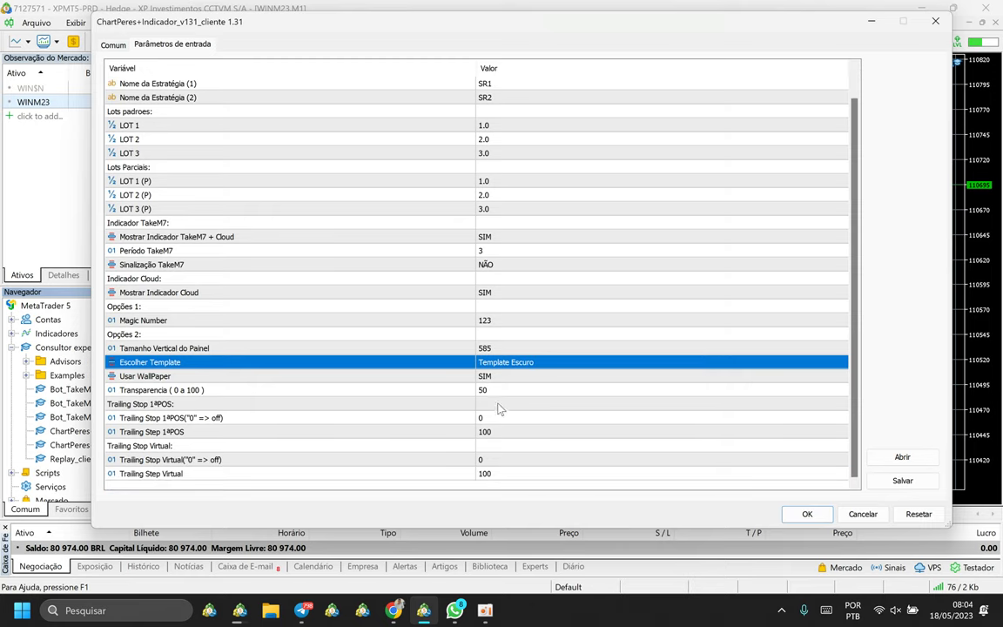
left_click(477, 418)
left_click(482, 432)
left_click(493, 459)
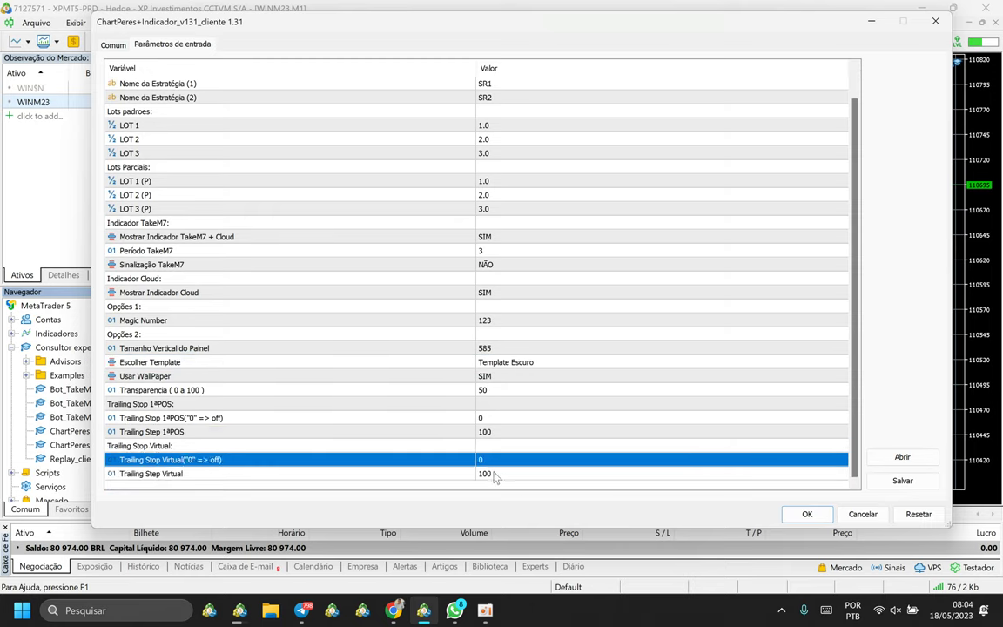
key("Down")
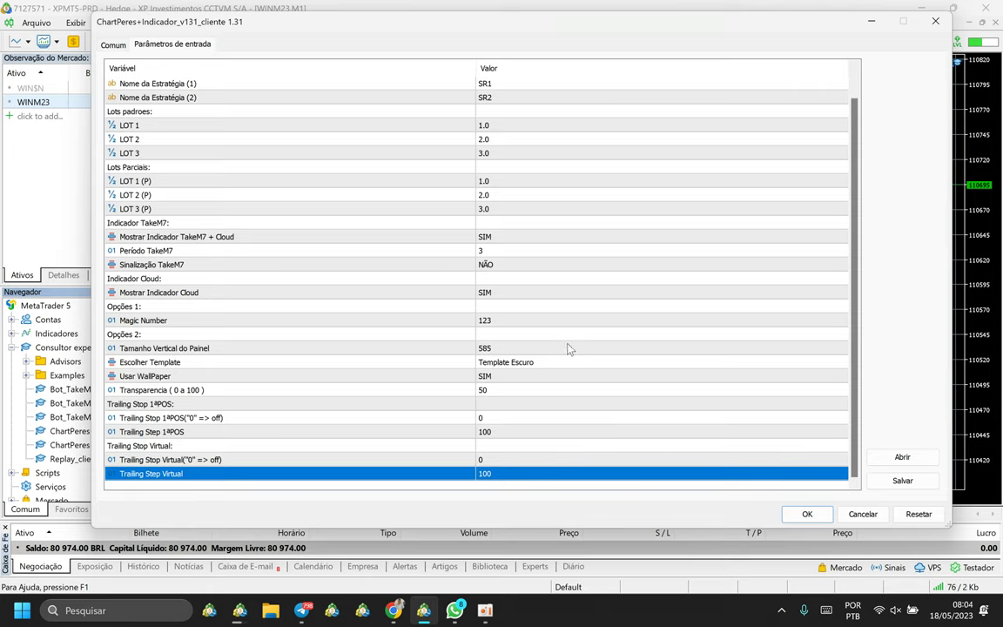
left_click(807, 513)
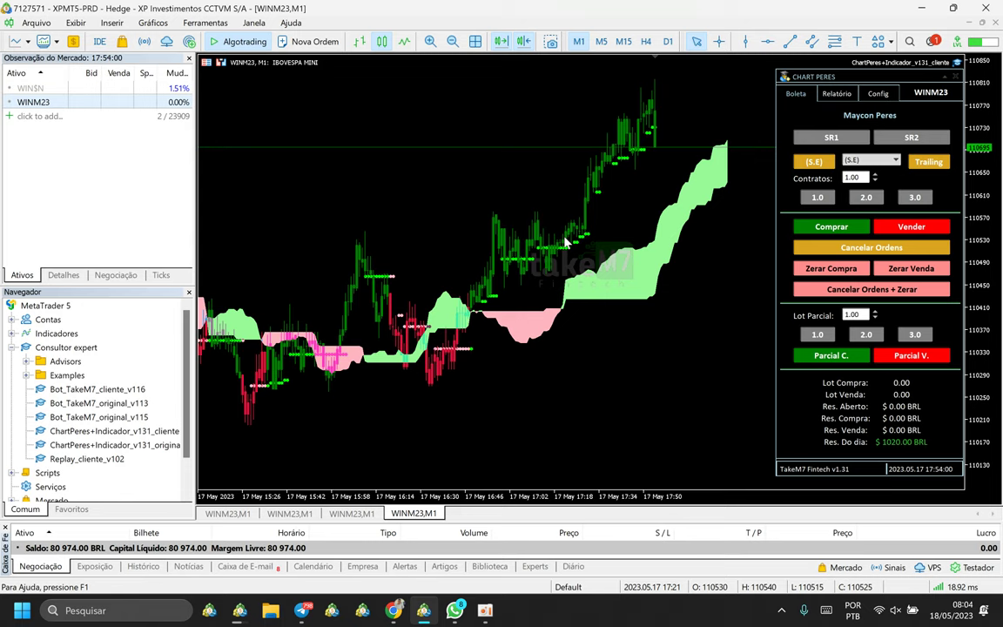
Collapse the Consultor expert list in the Navigator and raise the ChartPeres panel's Contratos from 1.00 to 3.00.
key("Return")
double_click(61, 347)
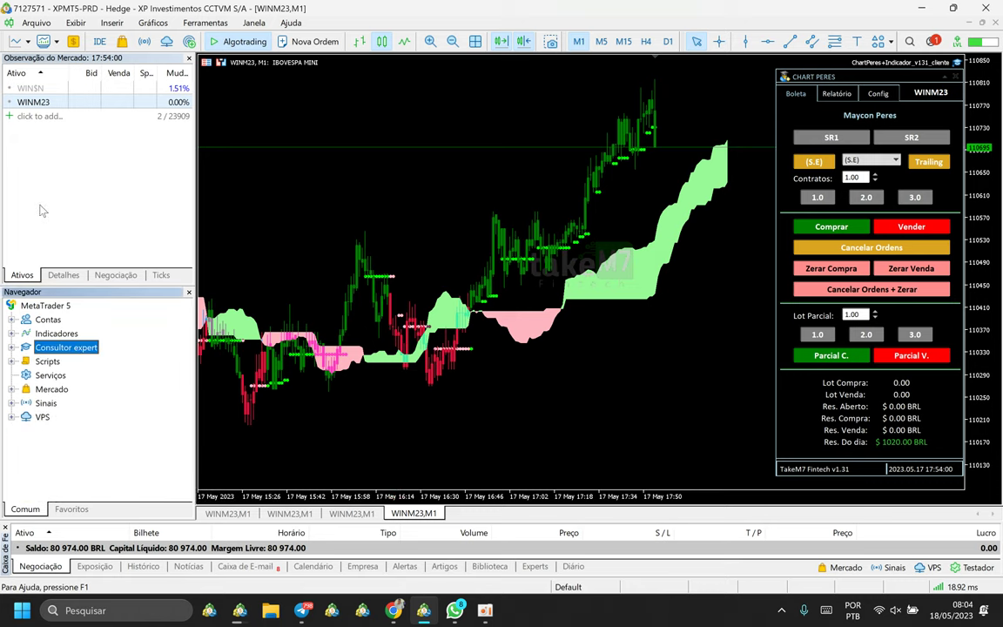
left_click(366, 253)
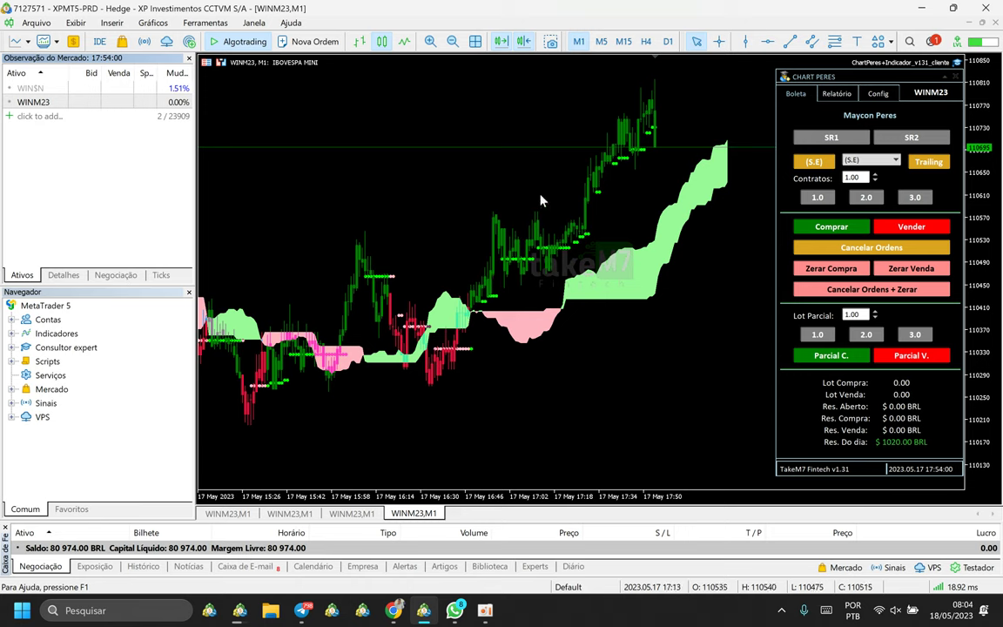
left_click(819, 198)
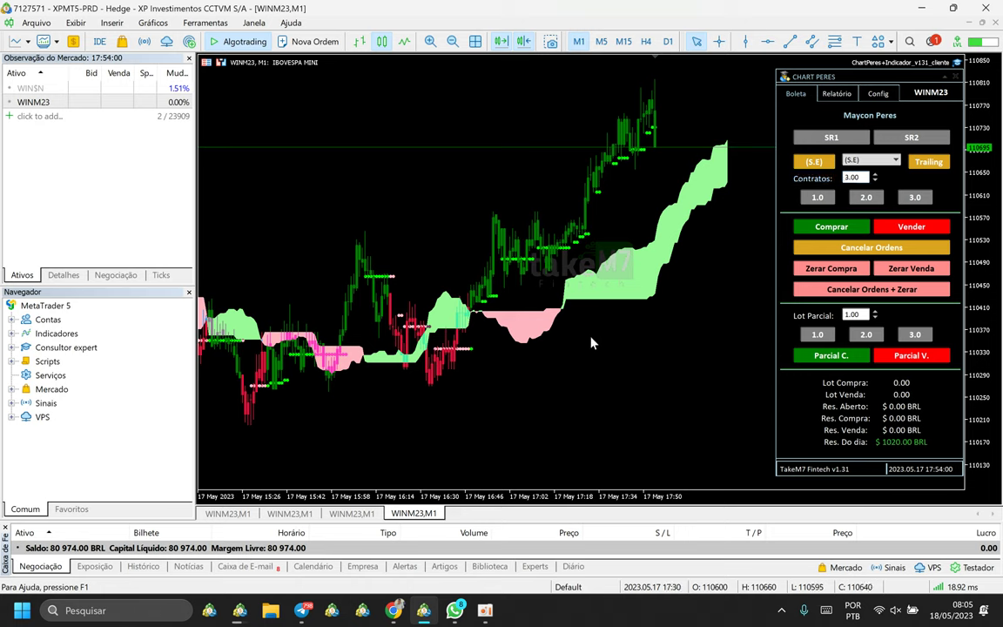
mouse_move(422, 307)
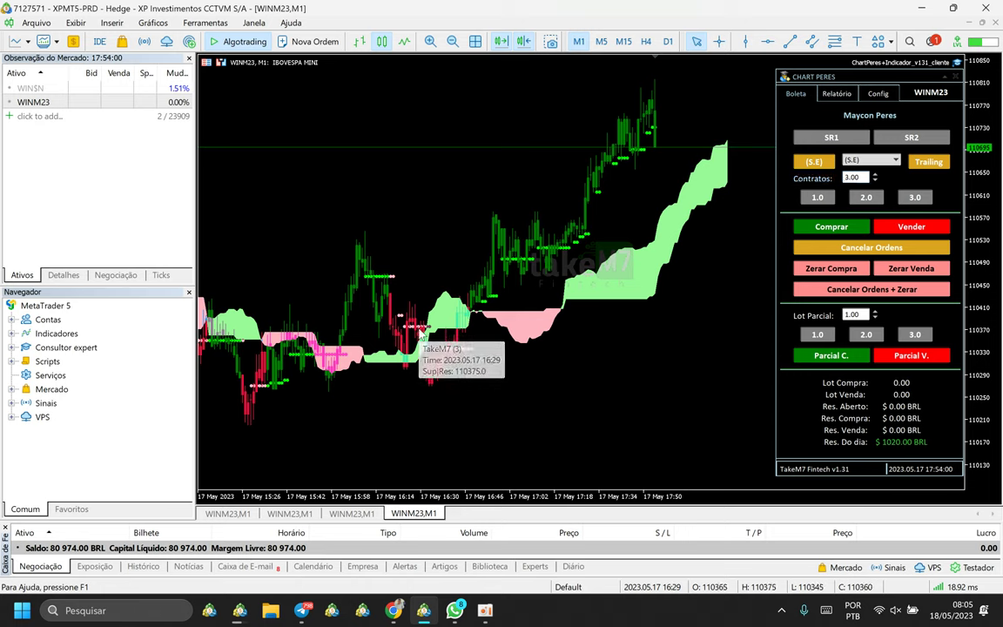